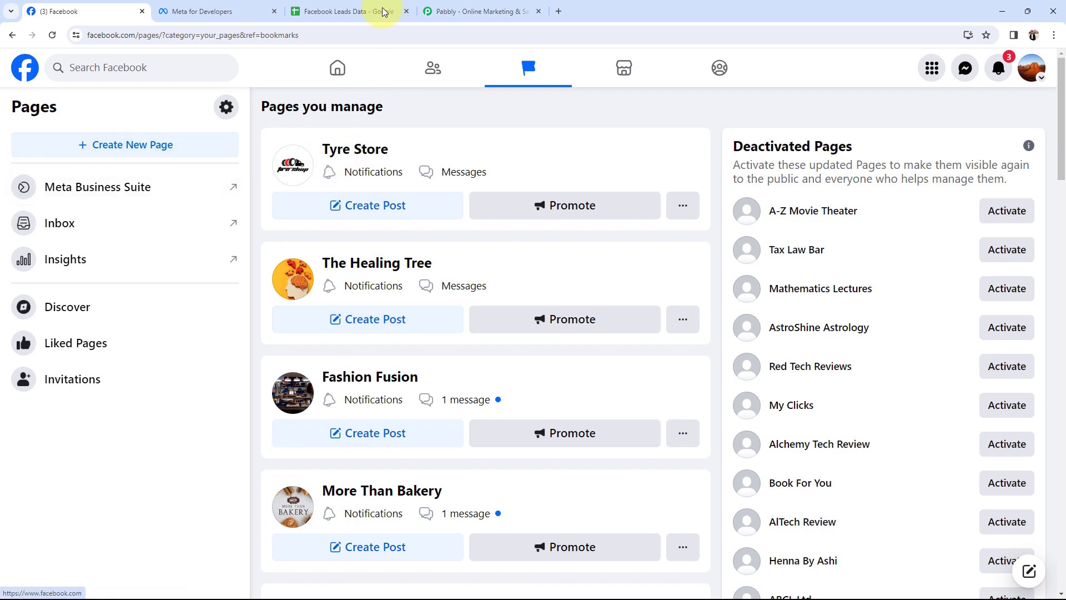
Review the Full Name, Email and Contact Number columns in the Facebook Leads Data spreadsheet, and return to the Facebook pages list.
left_click(349, 11)
left_click(148, 223)
left_click(280, 190)
left_click(281, 201)
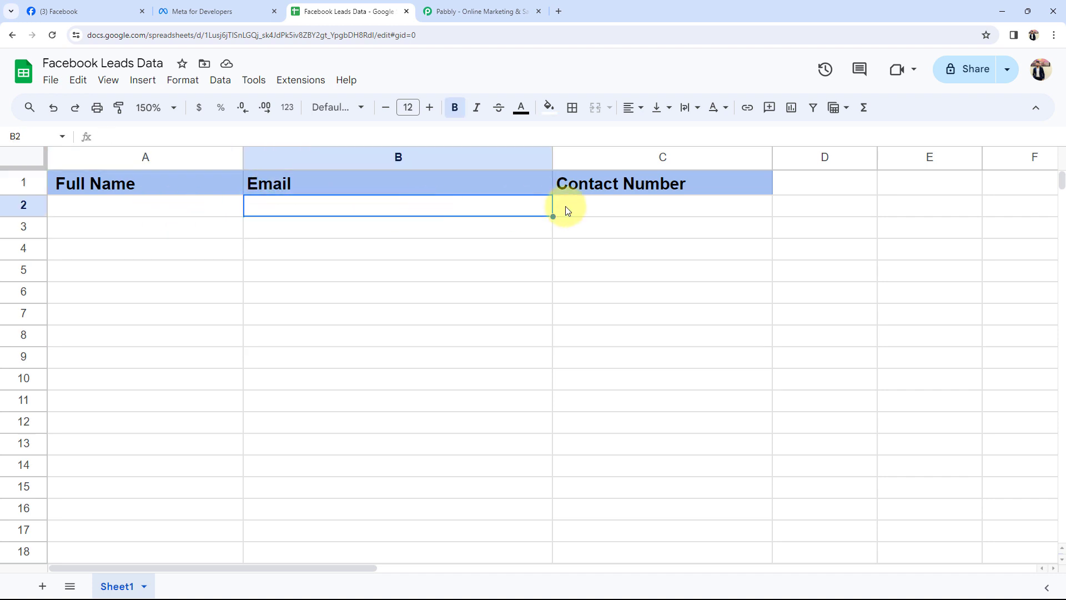
left_click(618, 203)
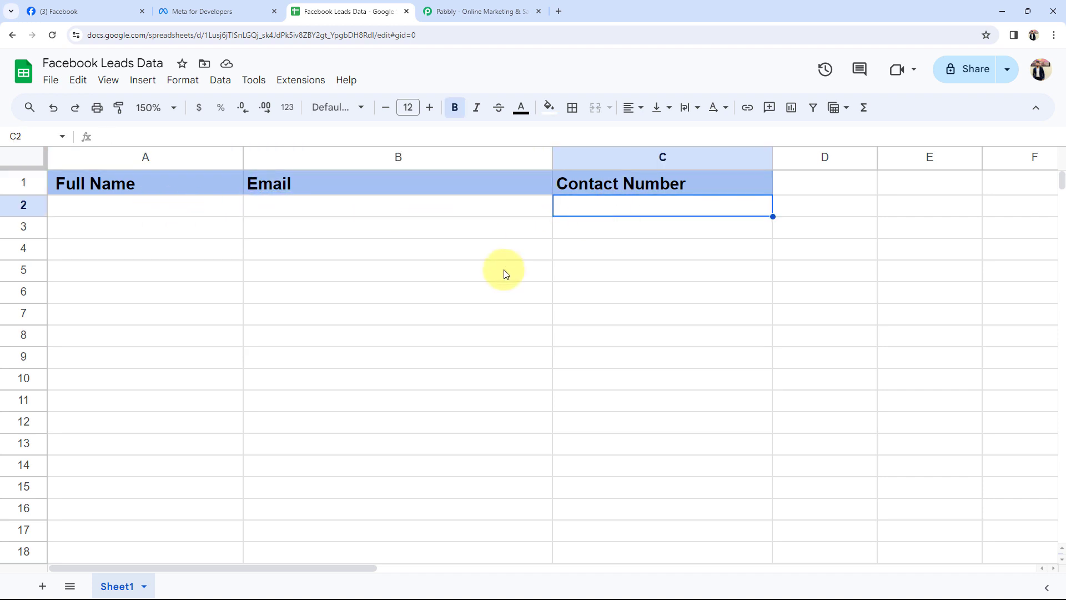
left_click(70, 10)
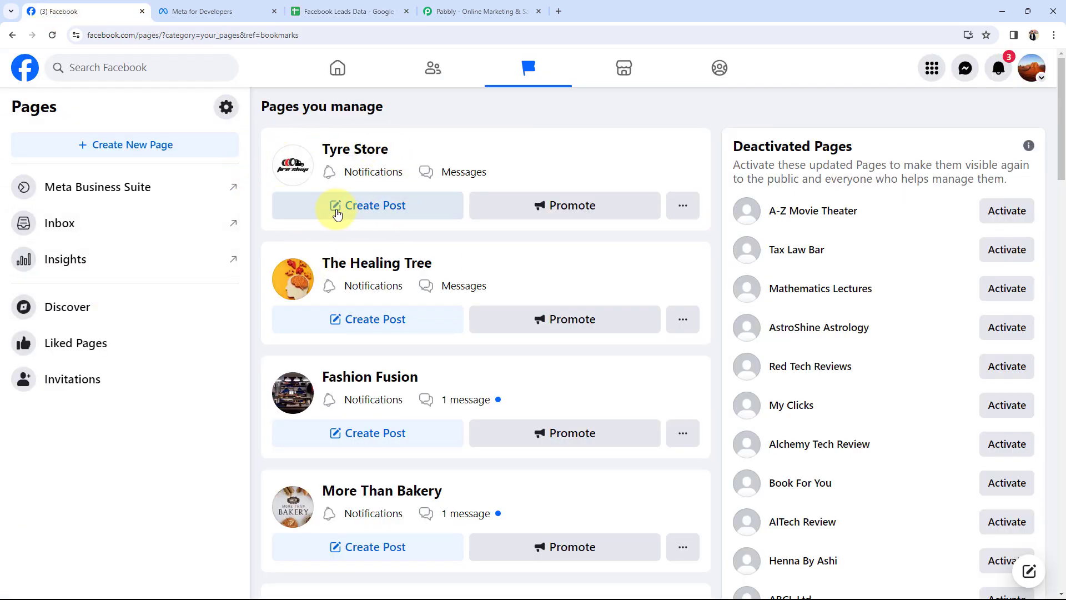
Switch to the Pabbly website and proceed from its home page through the free sign-up.
left_click(503, 10)
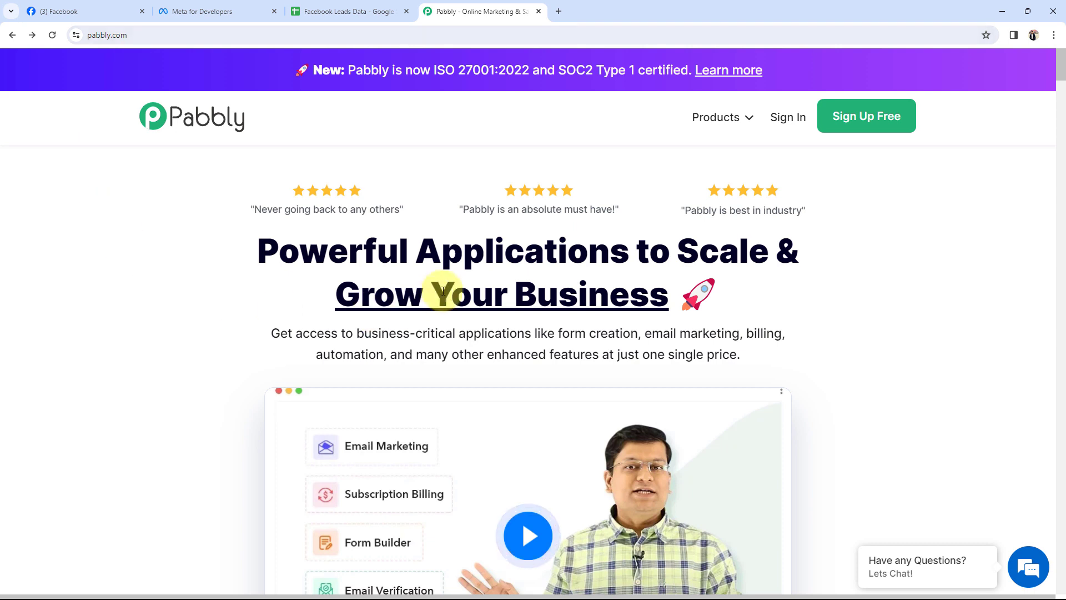
left_click_drag(261, 248, 543, 247)
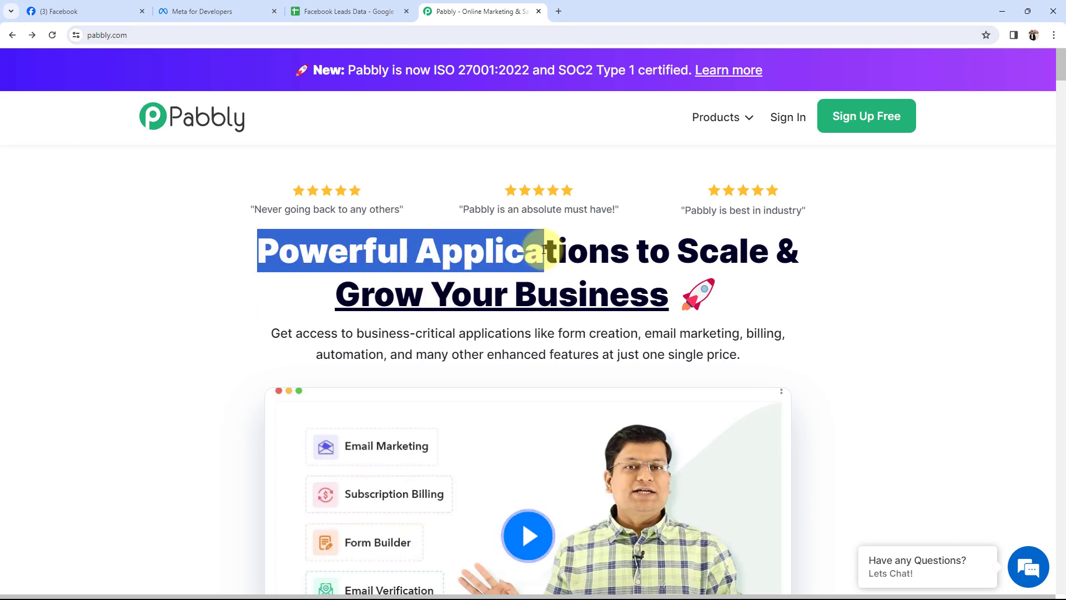
left_click(232, 260)
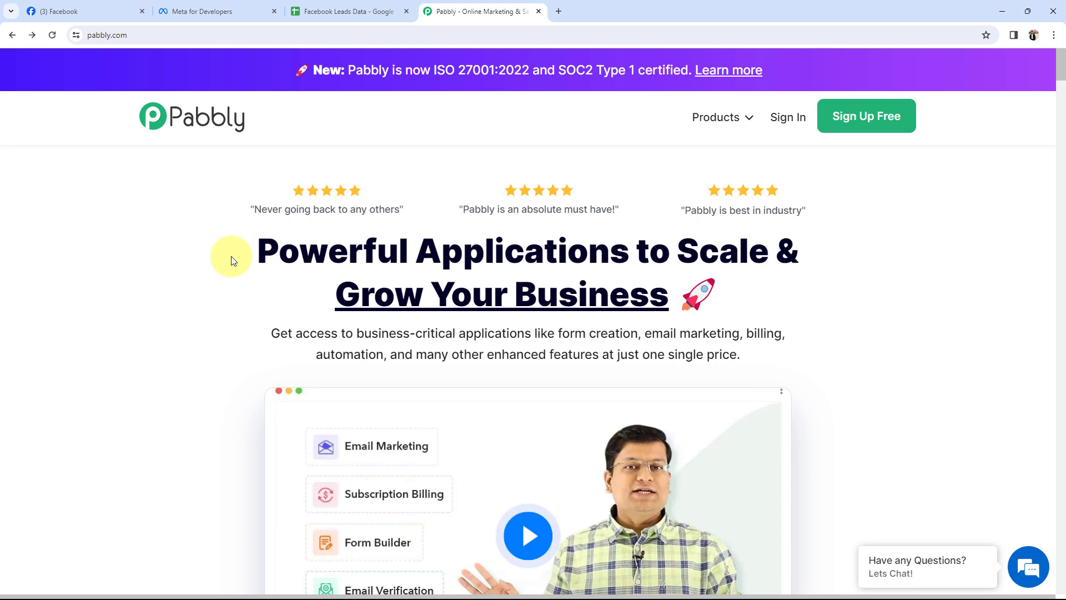
left_click(851, 121)
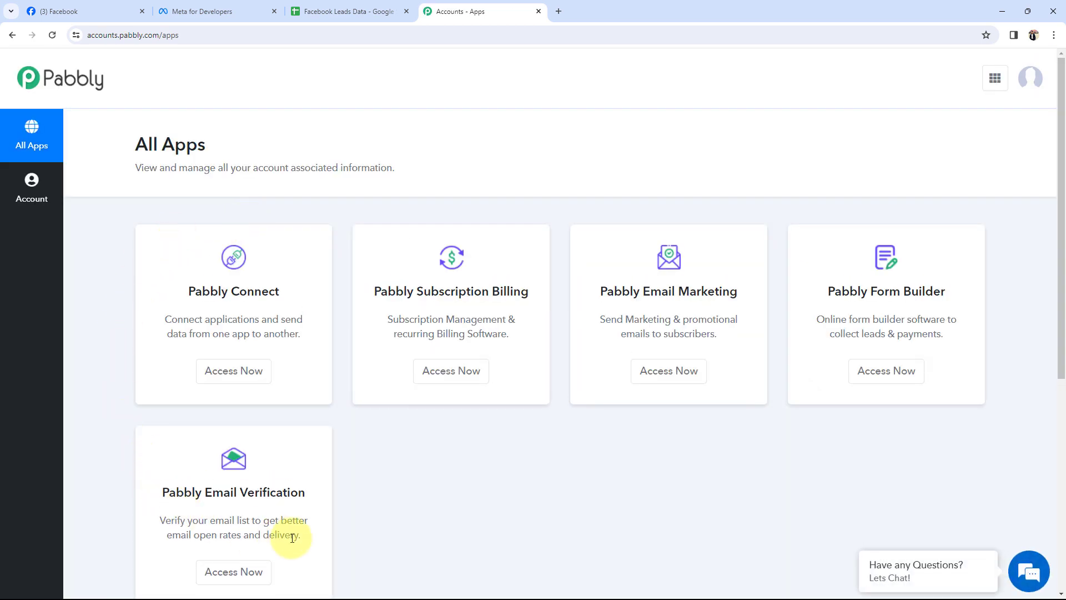
Access Pabbly Connect from the All Apps page and look over its dashboard.
scroll(145, 427, "down", 1)
scroll(145, 427, "down", 2)
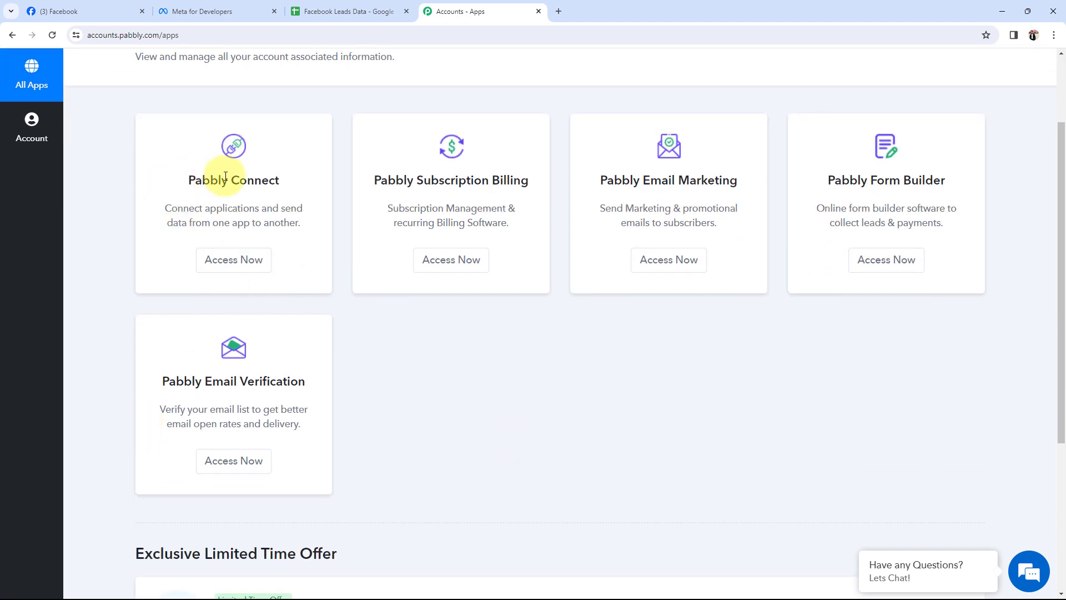
left_click_drag(231, 178, 290, 179)
left_click(209, 262)
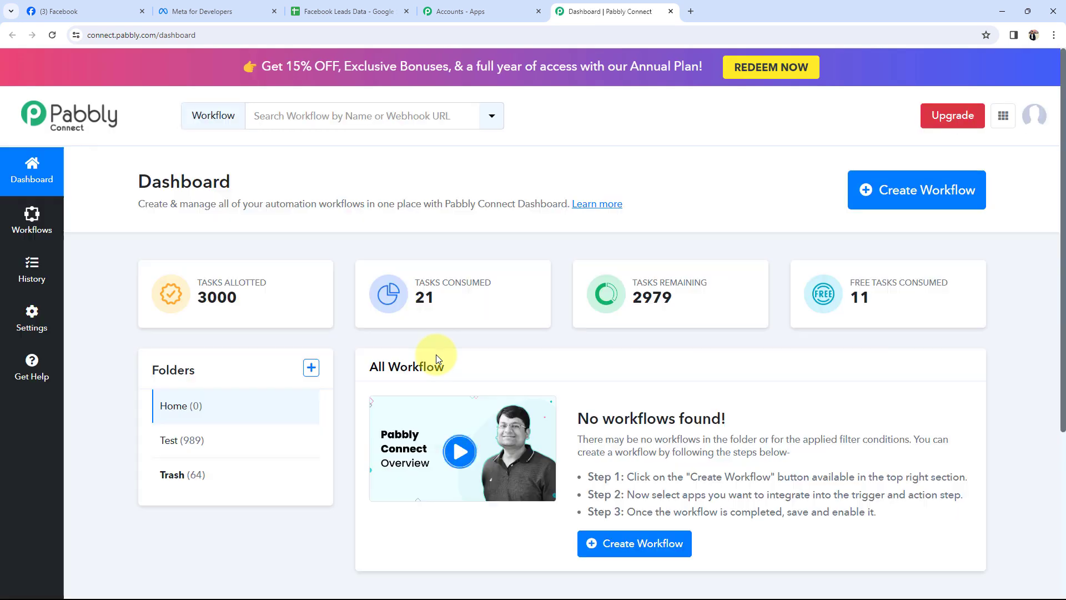
left_click_drag(137, 181, 244, 186)
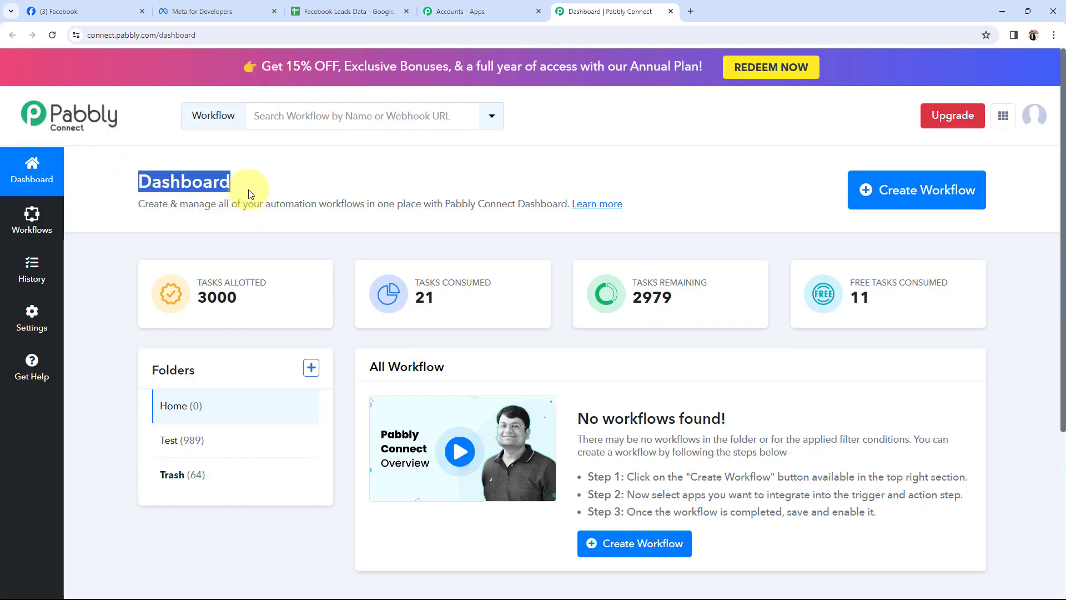
left_click(629, 175)
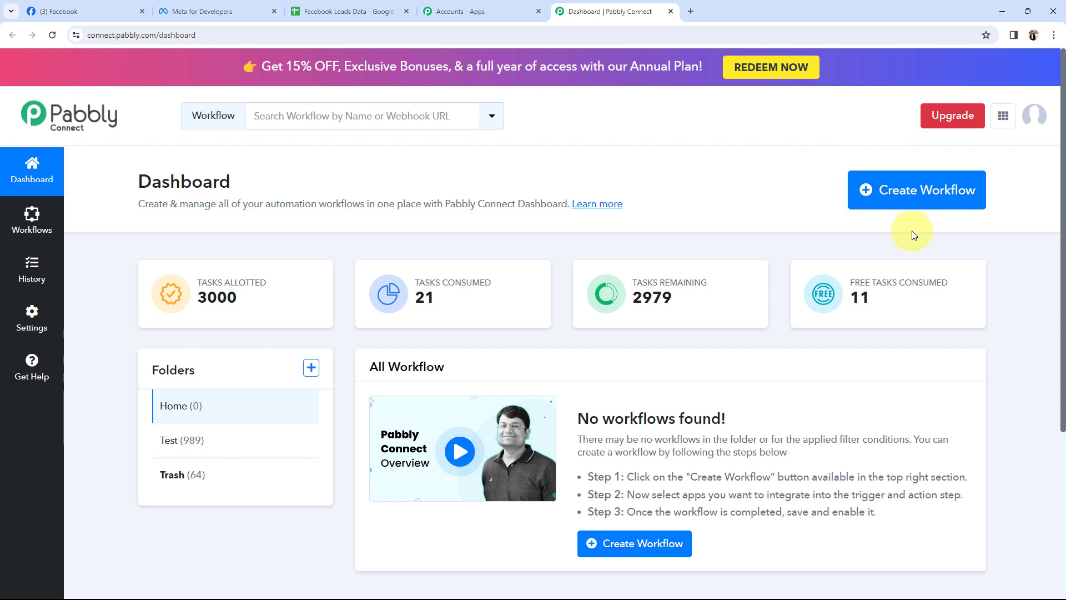
Create a workflow named "Add Facebook Leads to Google Sheets for Auto-Spare Business" in the Home folder and collapse its trigger step.
left_click(908, 199)
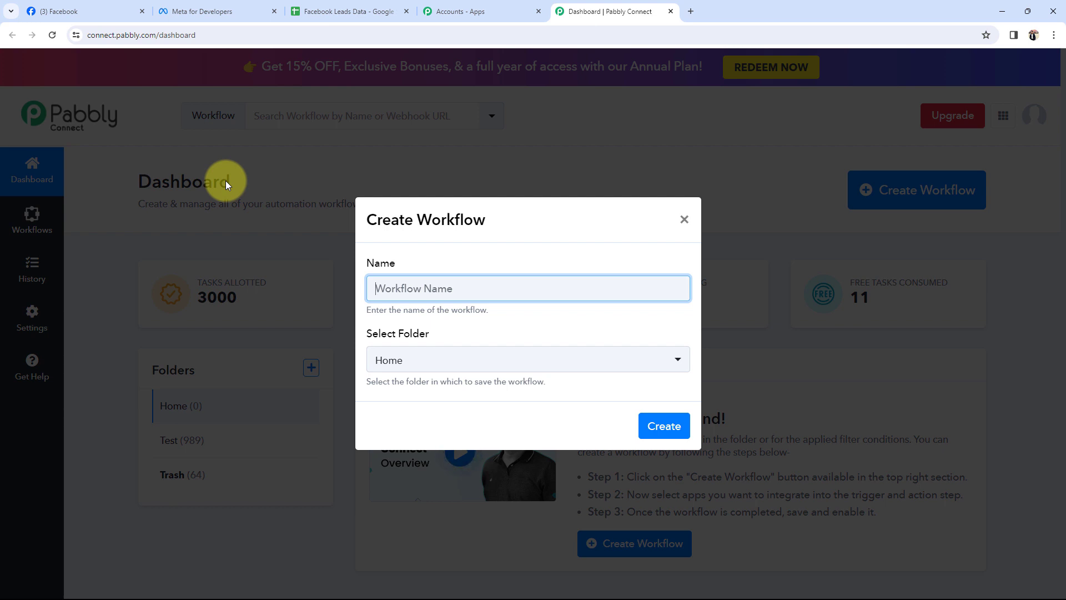
type("Add Facebook Leads to Google Sheets for Auto-Spare Business")
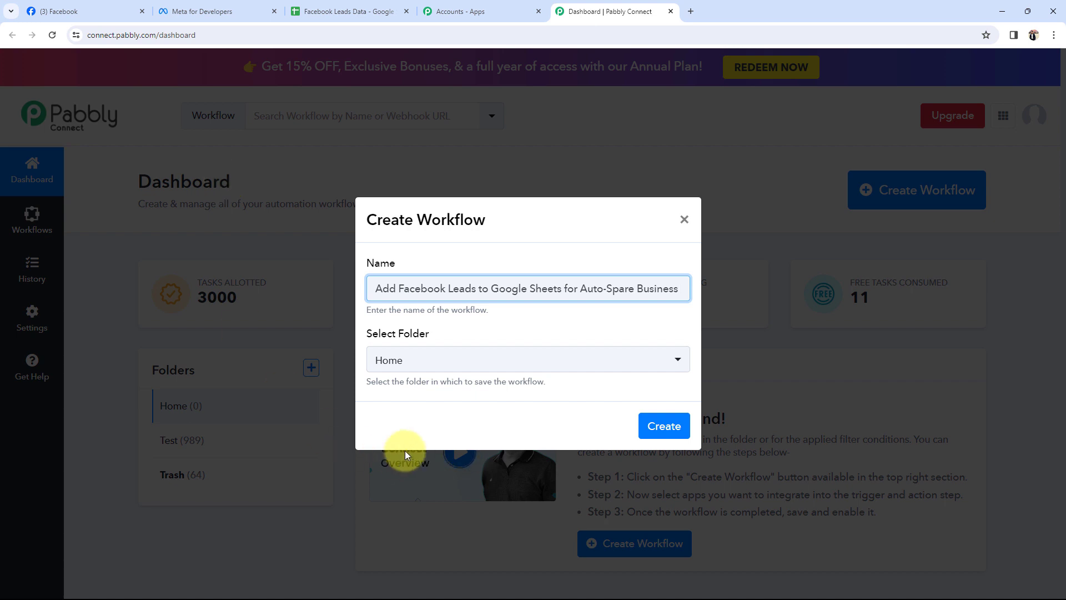
left_click_drag(361, 331, 423, 331)
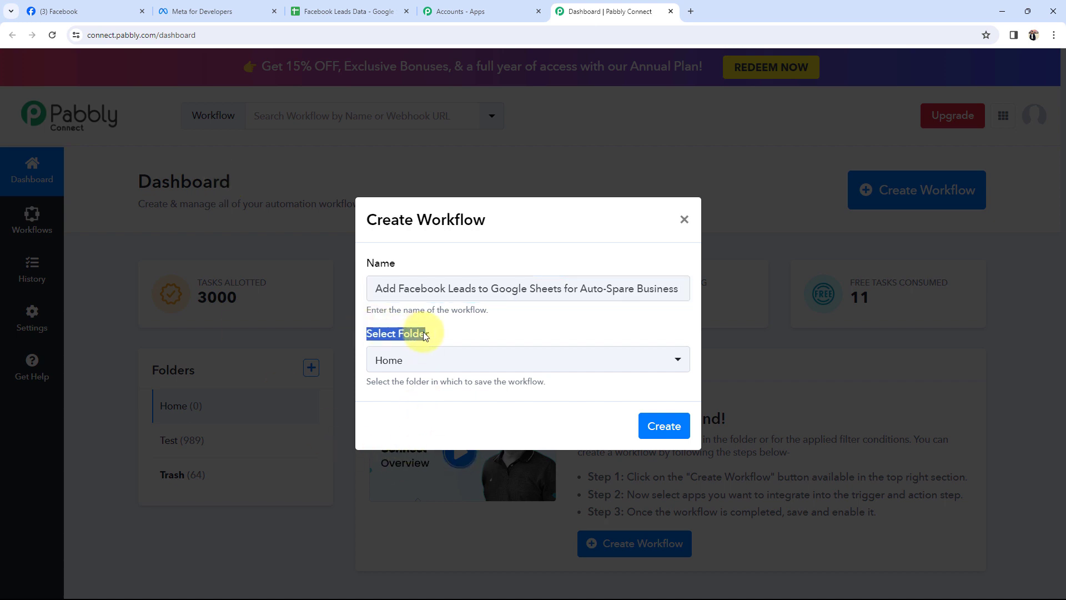
left_click(421, 362)
left_click(395, 428)
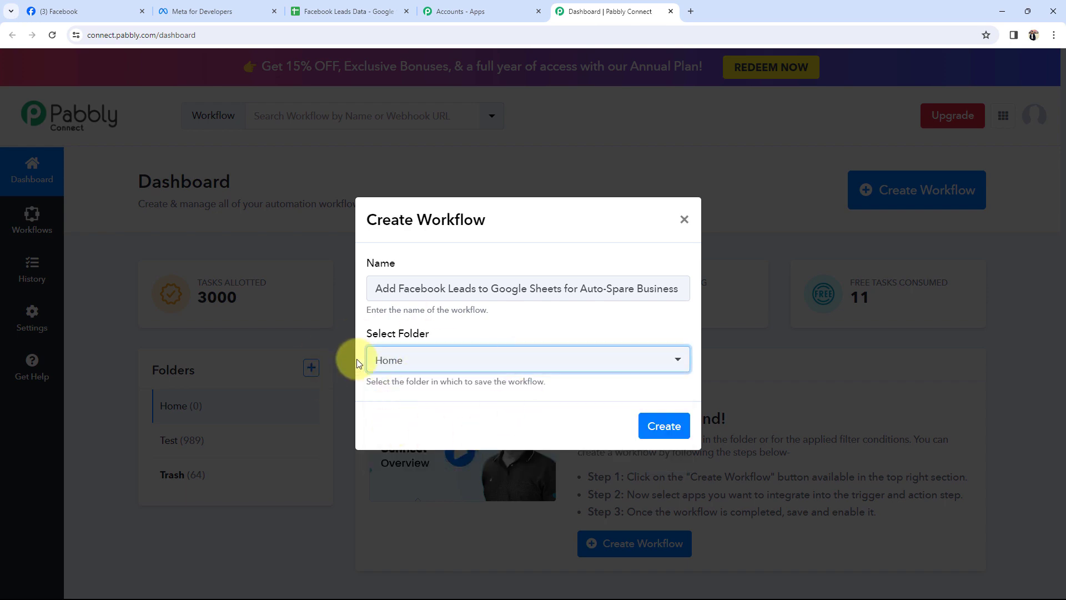
left_click(658, 427)
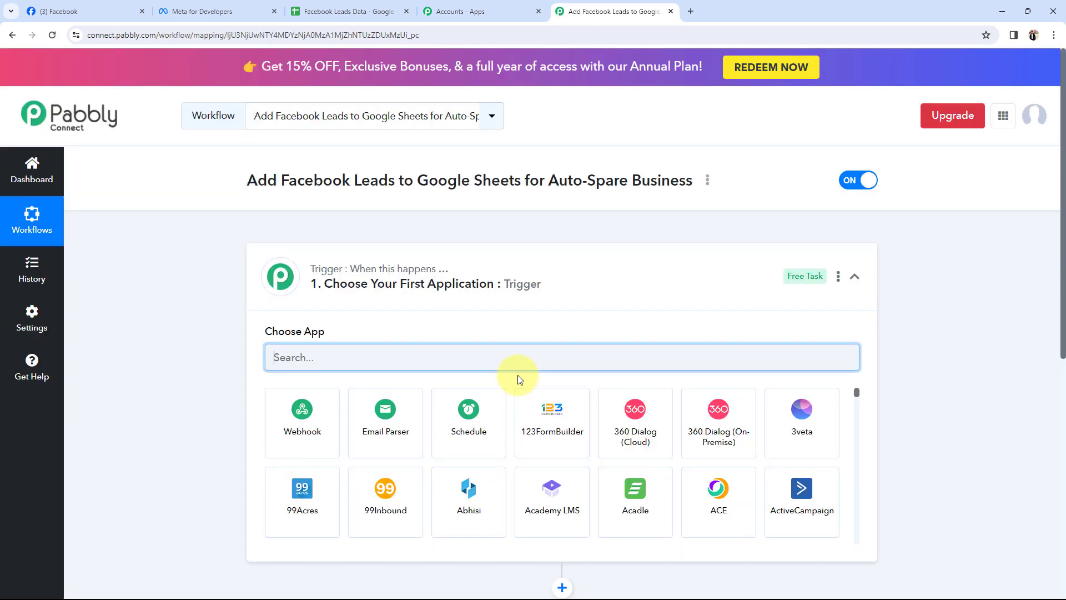
left_click(623, 270)
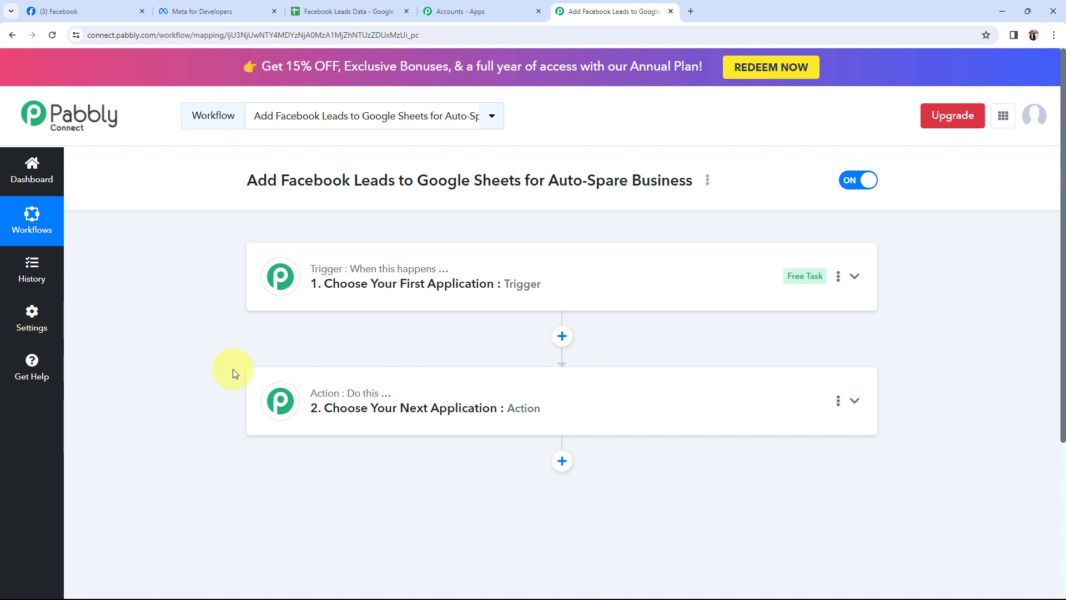
mouse_move(333, 272)
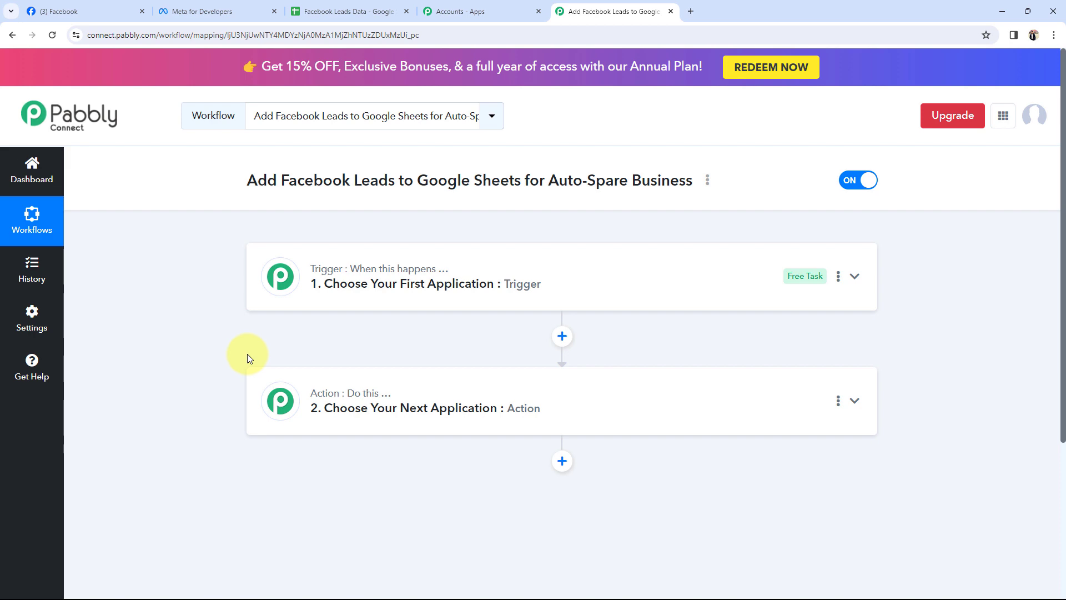
Check the Facebook Leads Data spreadsheet and return to the Pabbly Connect workflow.
left_click(345, 11)
key("Return")
left_click(343, 207)
left_click(561, 11)
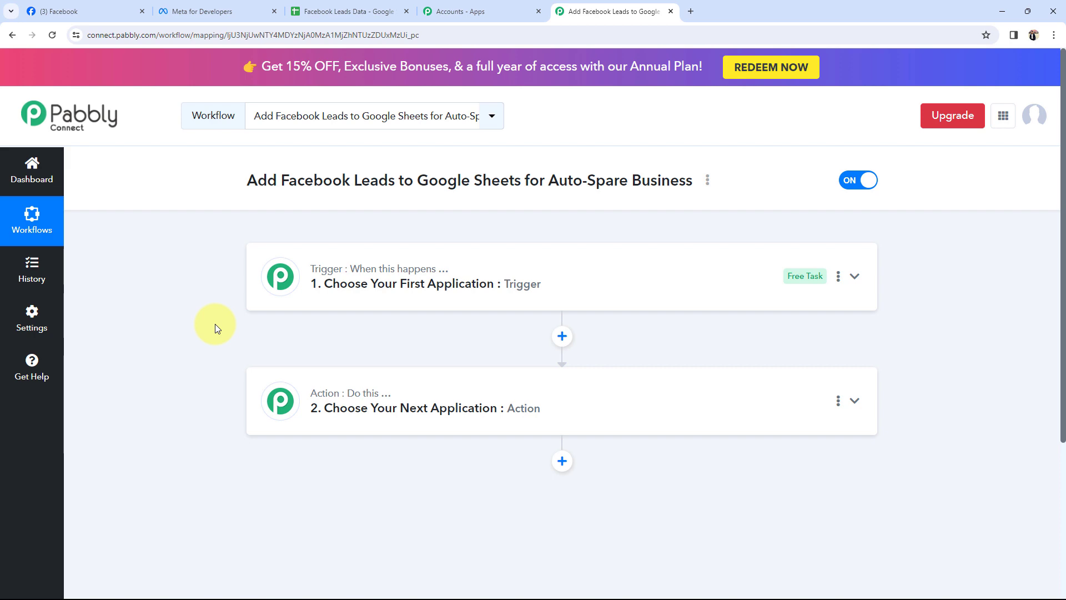
View the Tyre Store page on Facebook and examine the Facebook Leads Data spreadsheet's columns for the lead details.
left_click(59, 11)
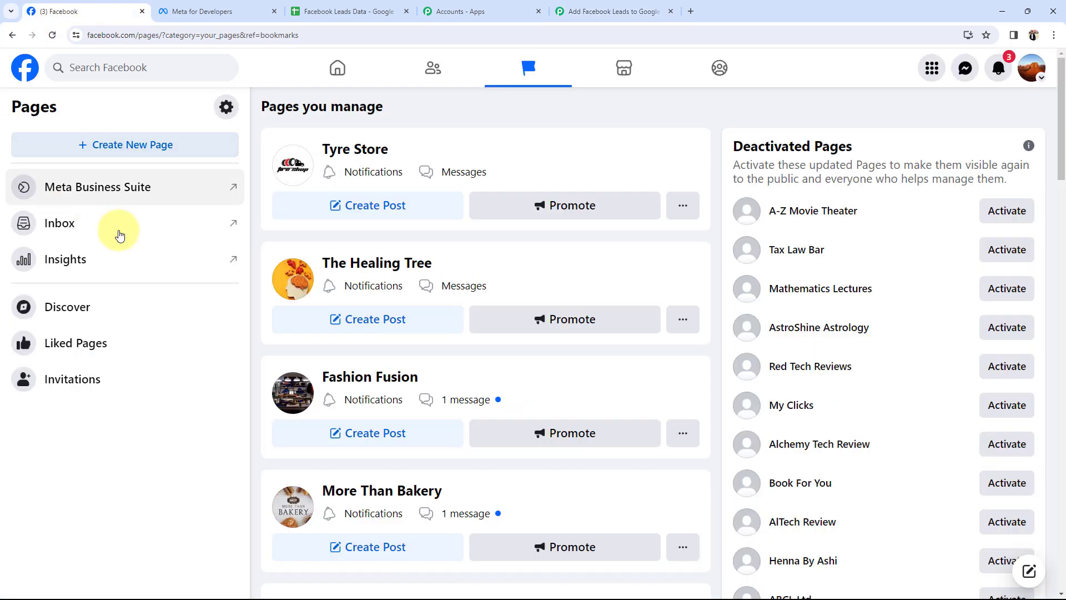
left_click(347, 149)
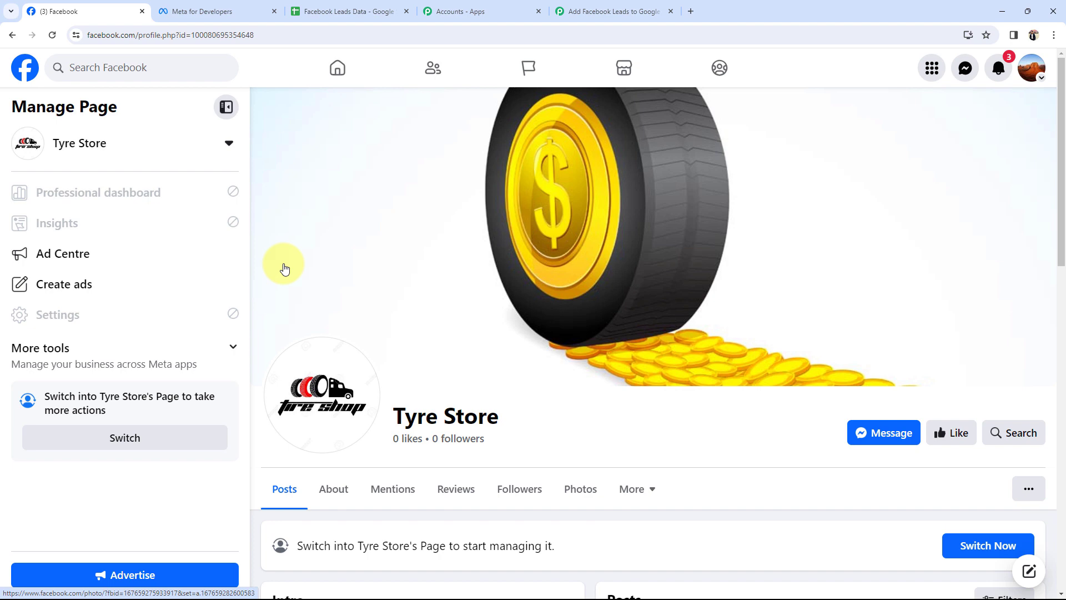
left_click(364, 12)
left_click(128, 215)
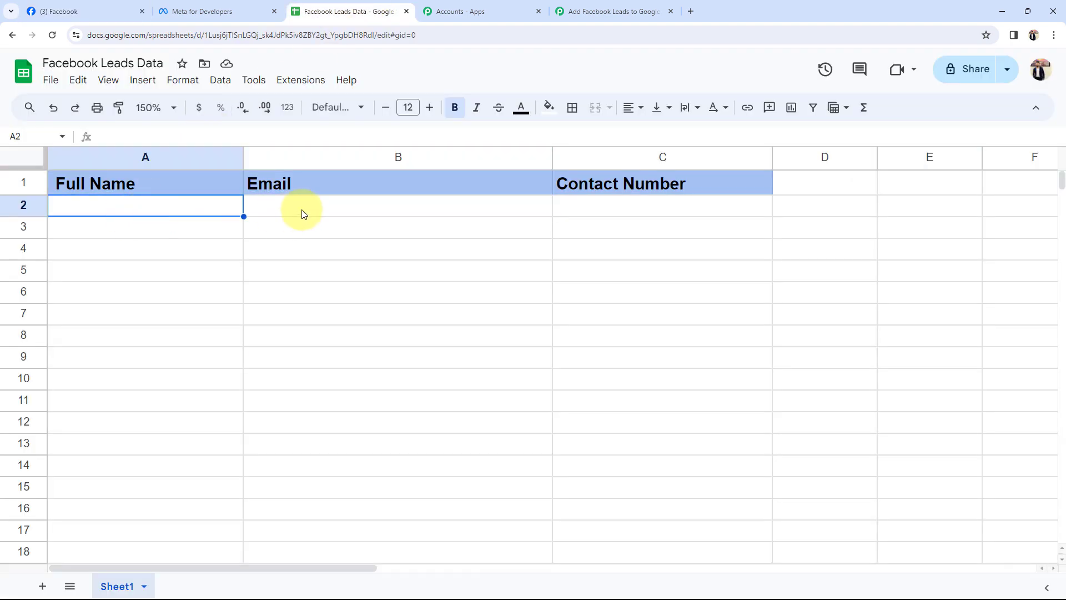
left_click(304, 215)
left_click(578, 214)
left_click(427, 324)
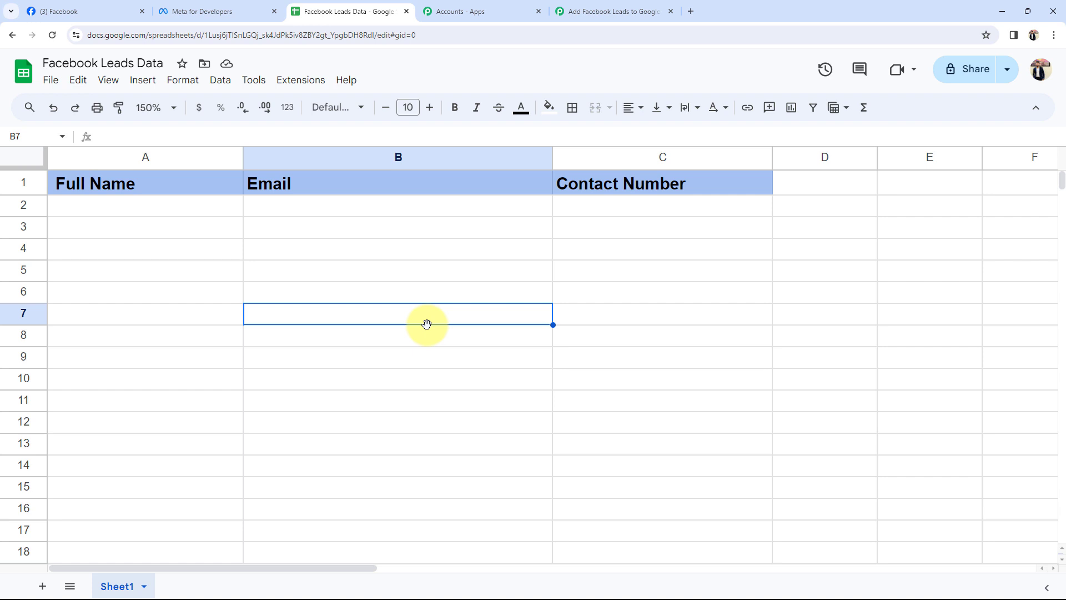
left_click(106, 8)
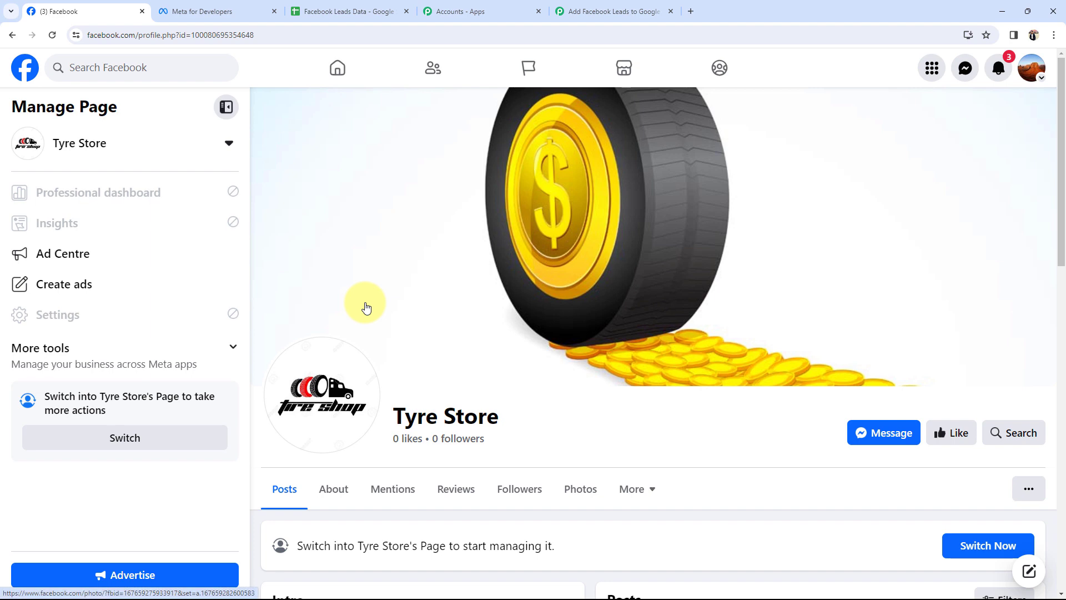
left_click(341, 11)
left_click(277, 295)
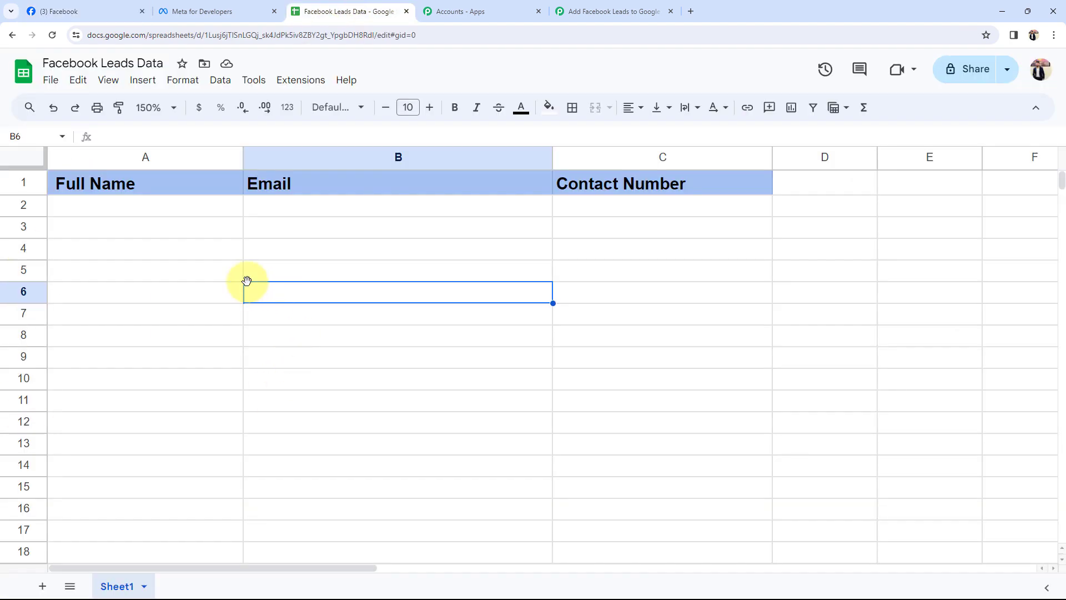
In the Pabbly Connect workflow, set the trigger app to Facebook Lead Ads with the event New Lead (Instant).
left_click(617, 10)
left_click(336, 289)
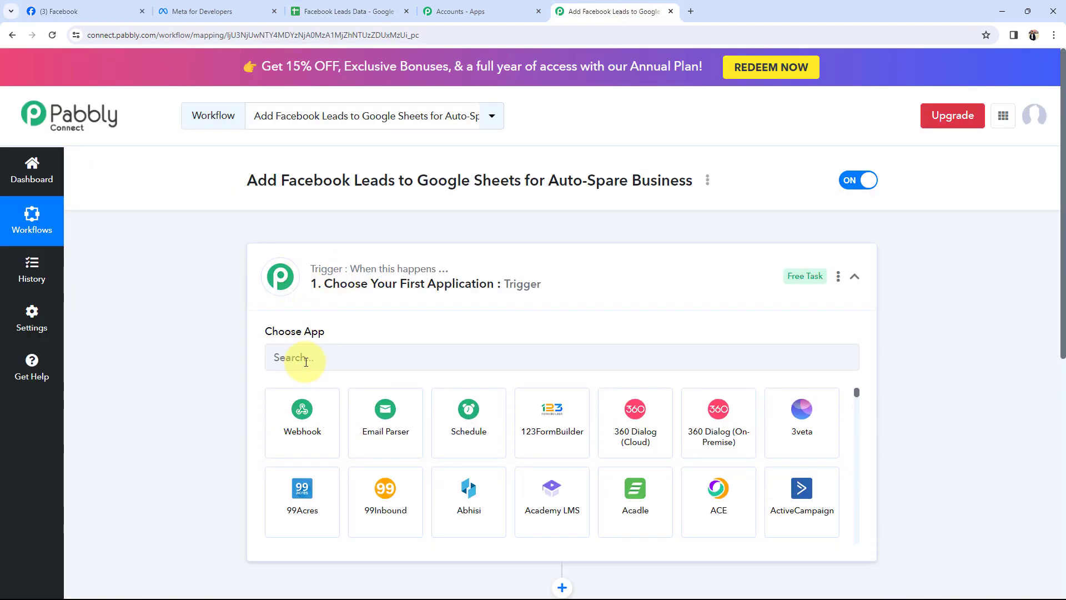
left_click(304, 358)
type("face")
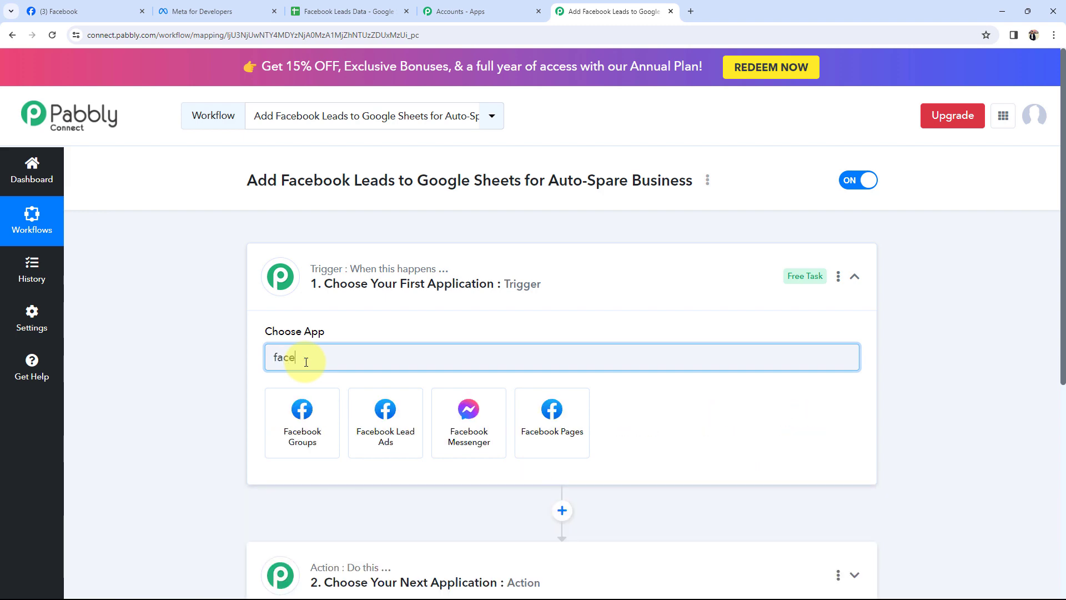
left_click(392, 427)
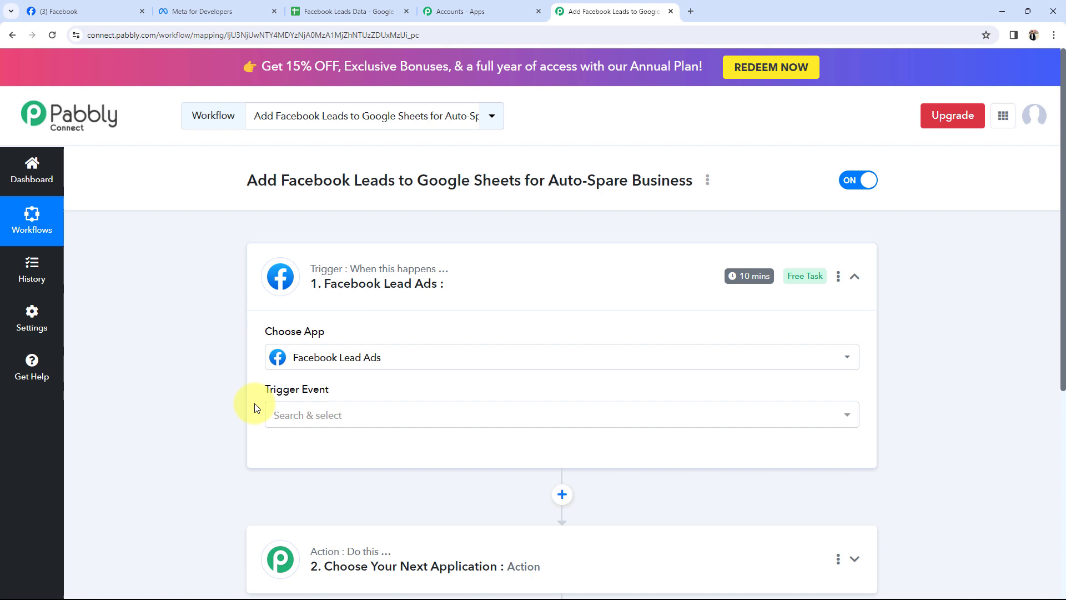
left_click(296, 416)
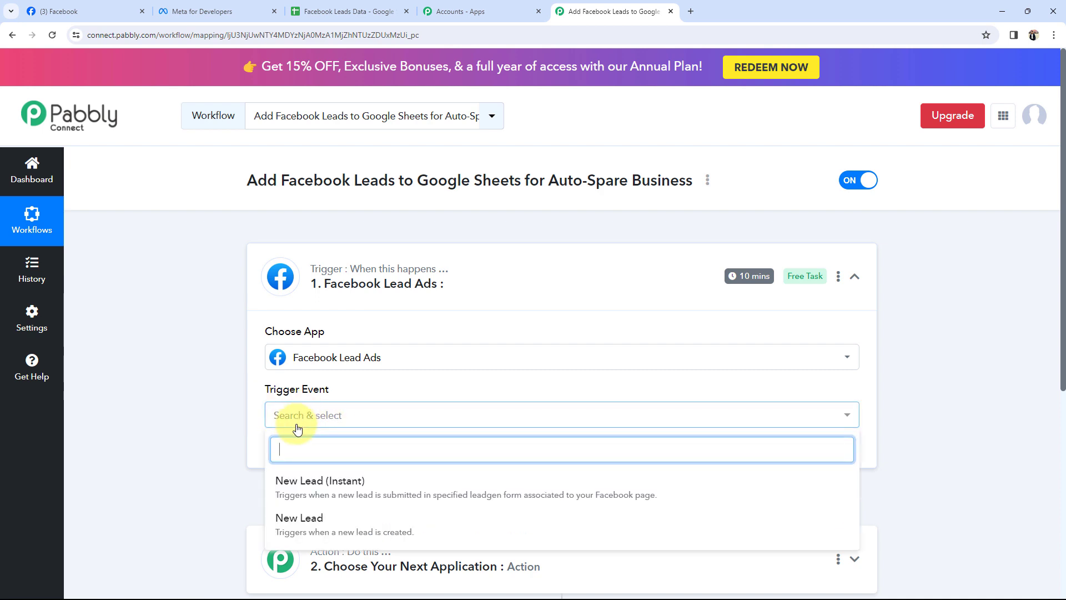
left_click(292, 481)
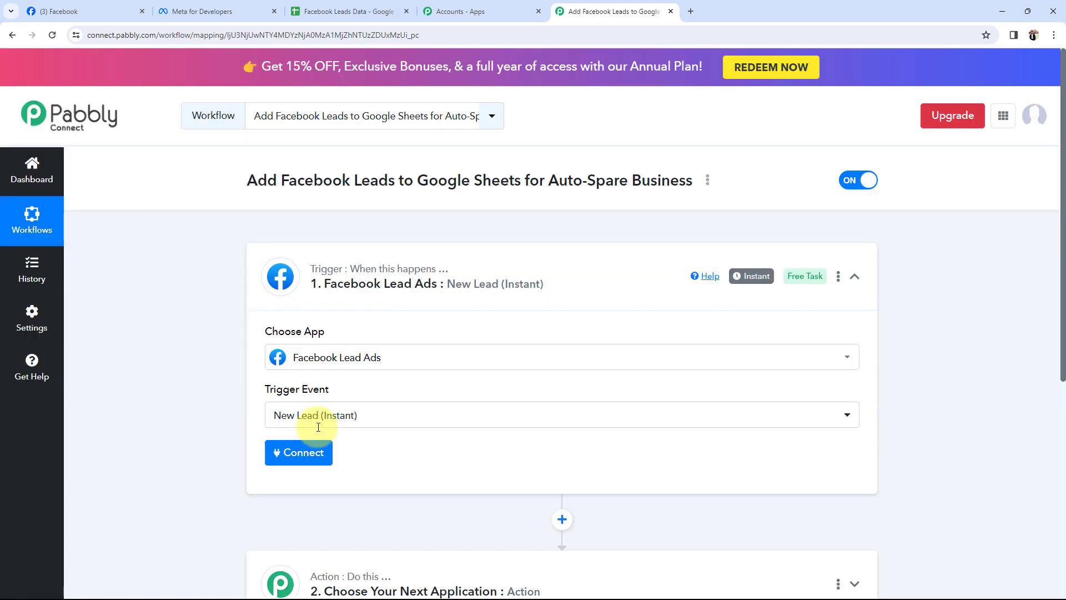
Set the workflow's action app to Google Sheets with the event Add New Row and collapse the action step.
scroll(110, 408, "down", 6)
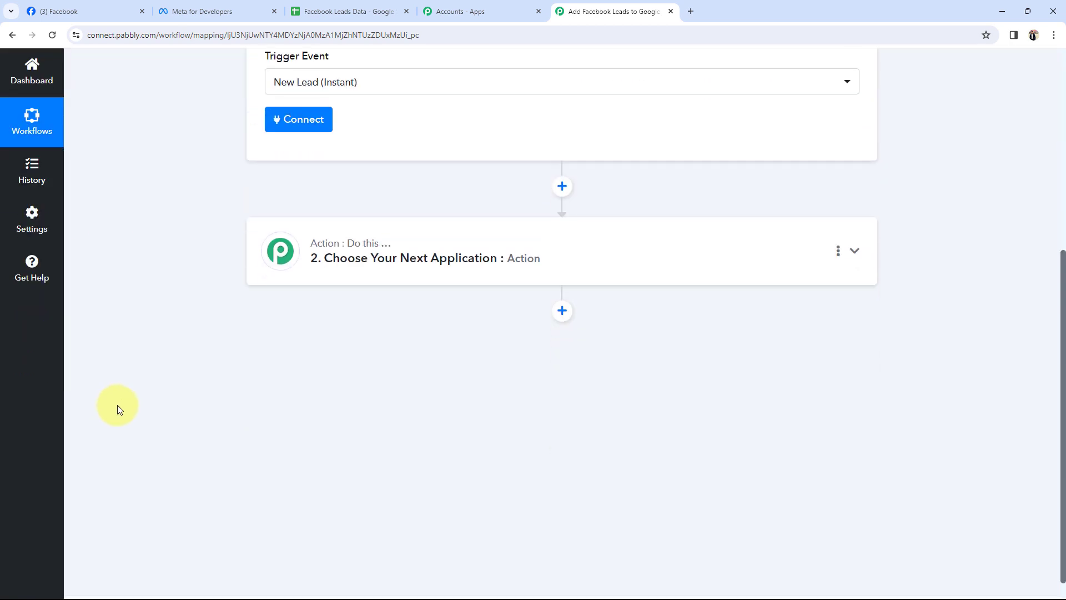
left_click(316, 263)
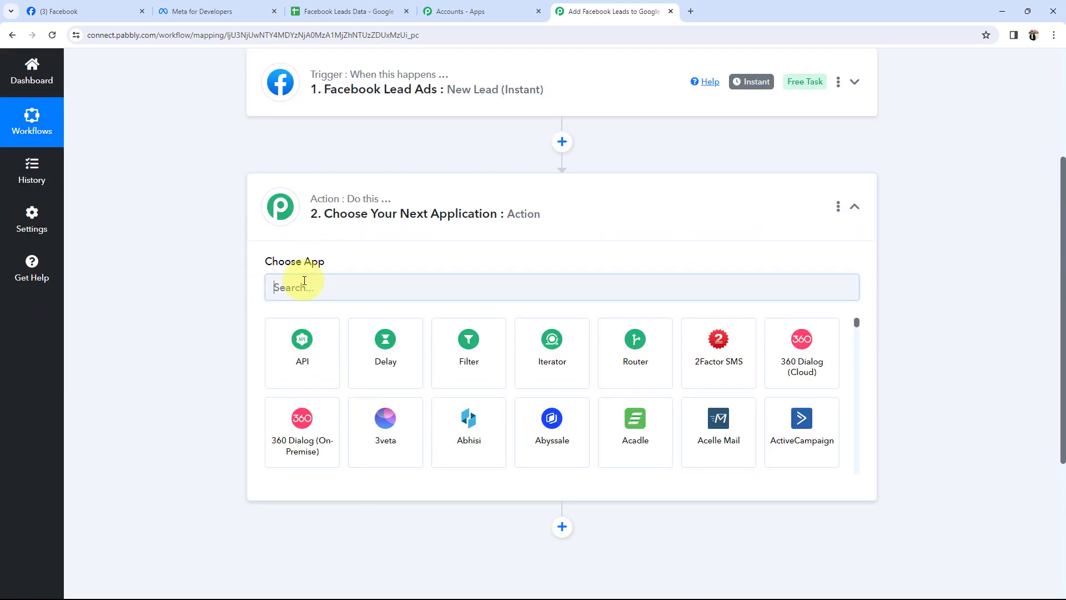
left_click(304, 281)
type("goo")
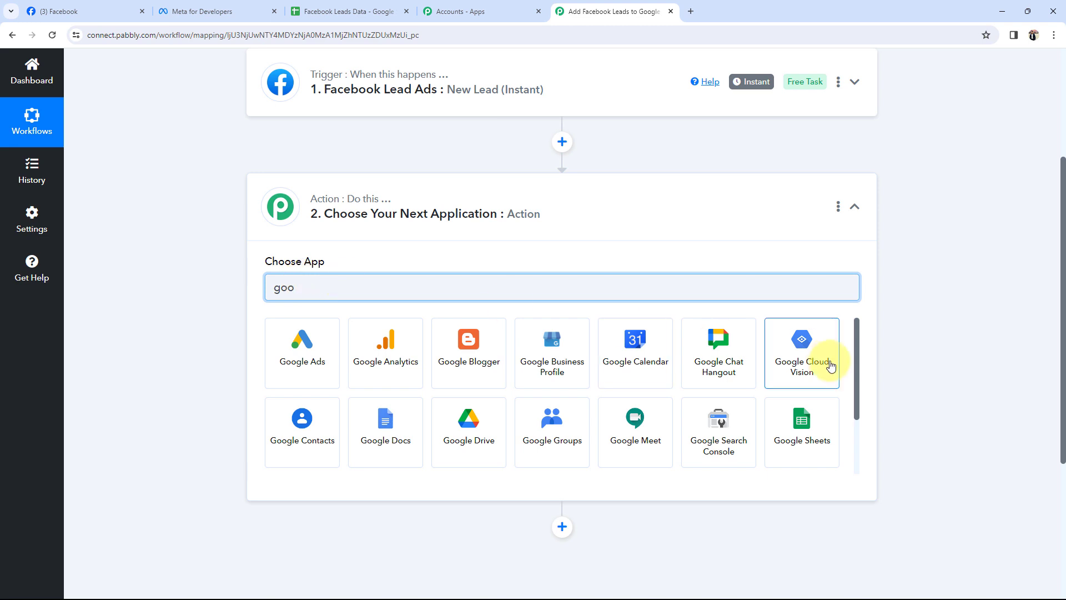
left_click(801, 422)
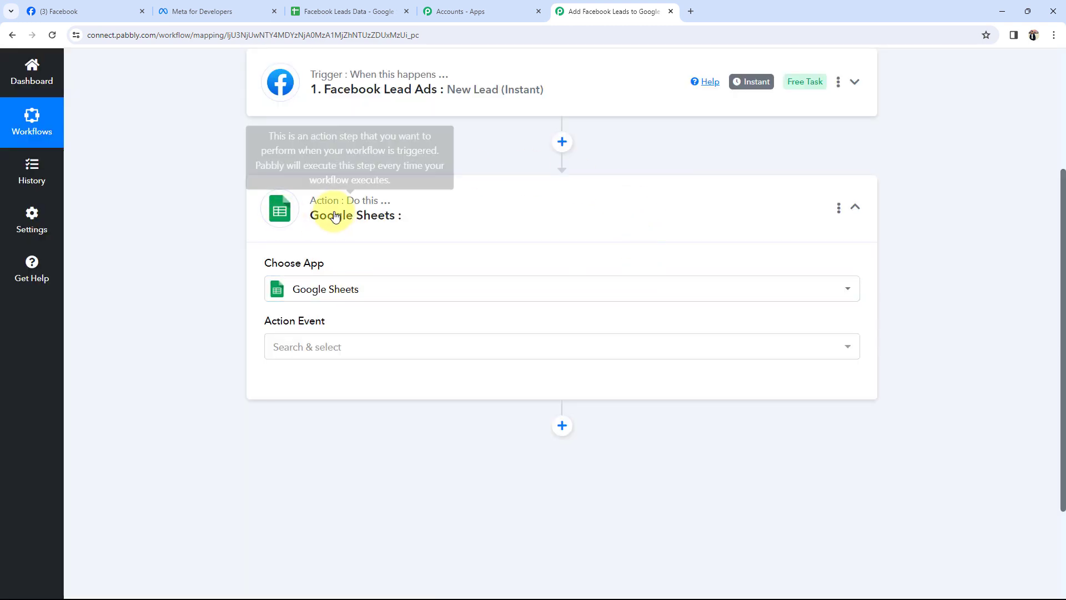
left_click(314, 353)
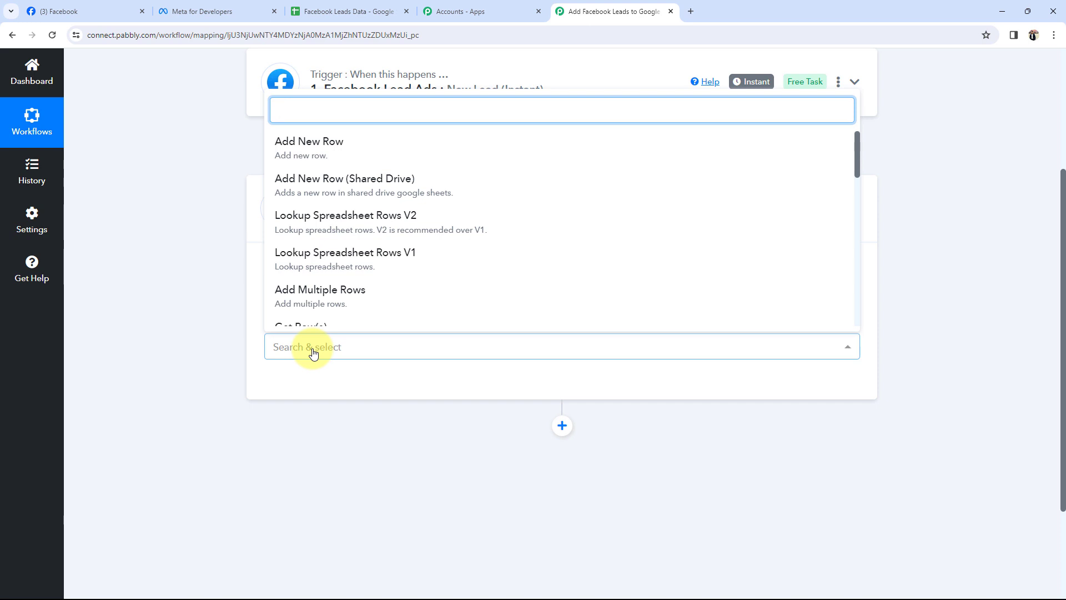
left_click(319, 129)
left_click(297, 341)
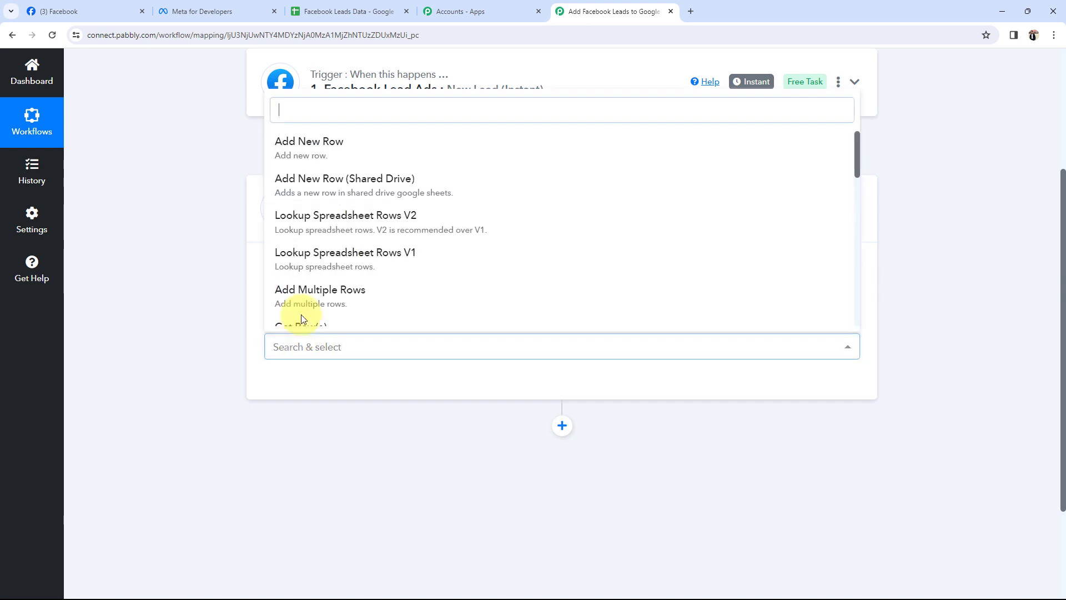
left_click(322, 153)
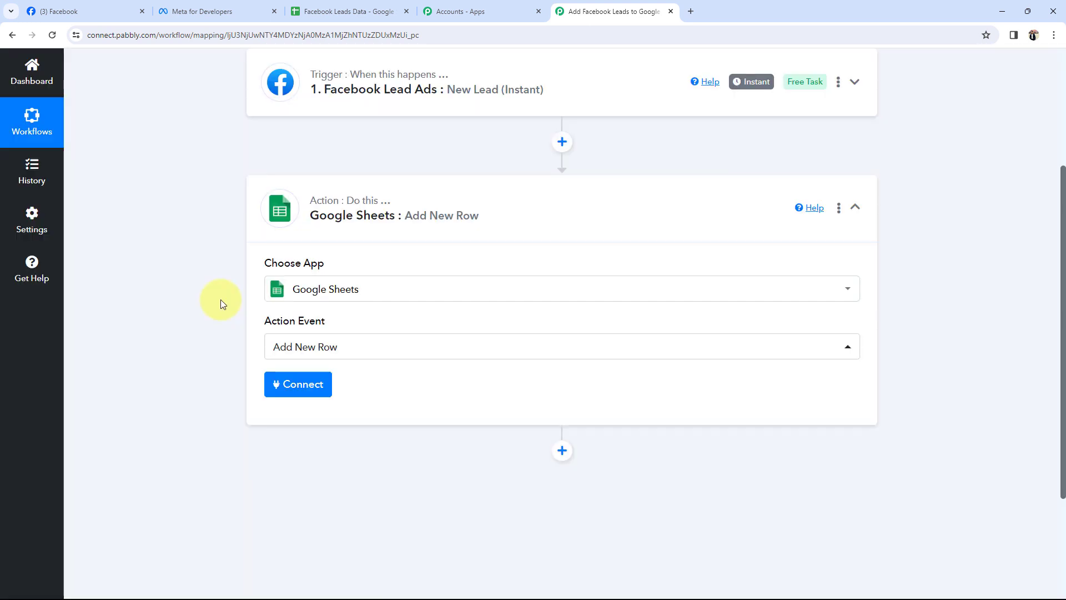
left_click(358, 238)
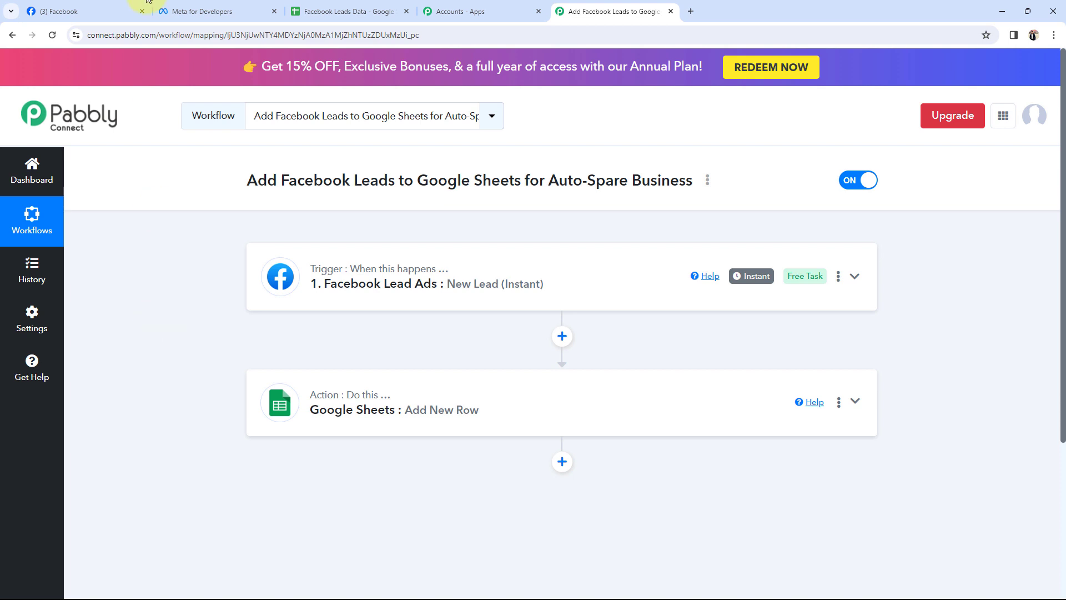
Check the Tyre Store page on Facebook and connect the workflow's trigger through a new Facebook Lead Ads connection.
left_click(89, 11)
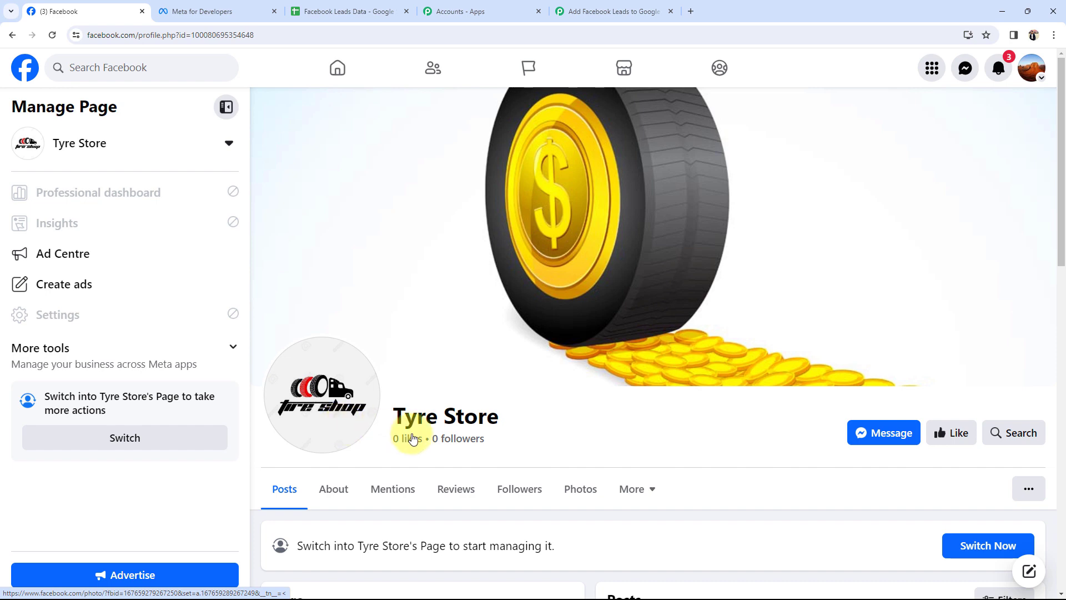
left_click(594, 12)
left_click(336, 304)
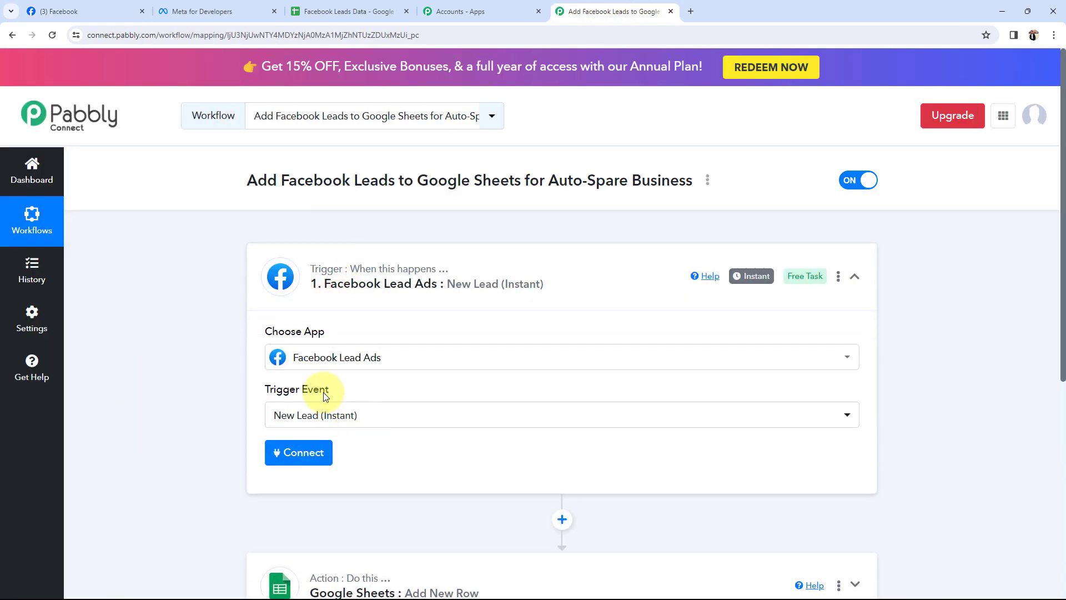
scroll(221, 412, "down", 1)
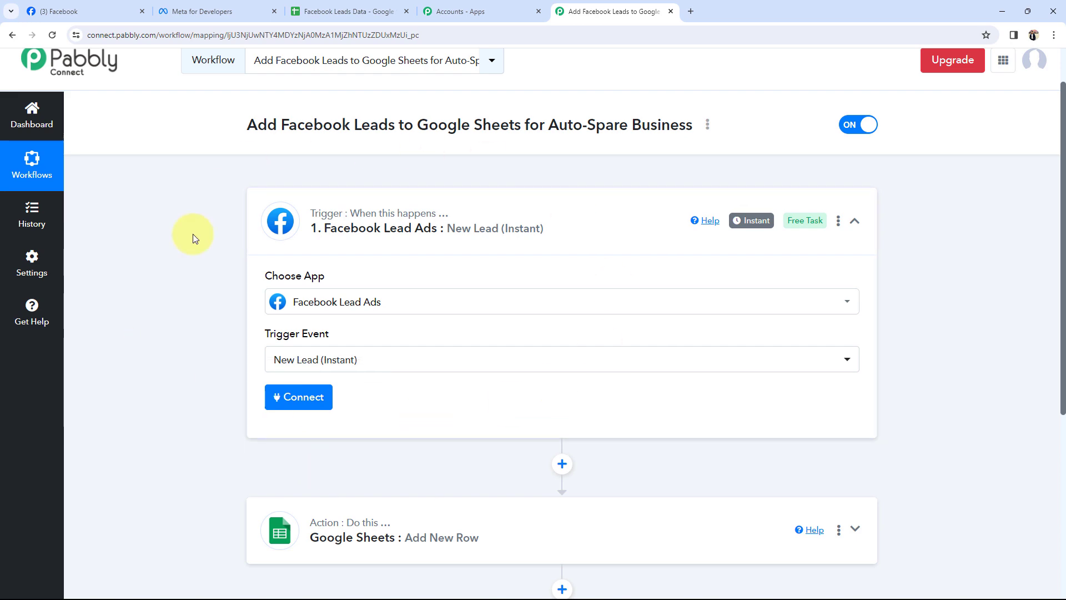
left_click(303, 408)
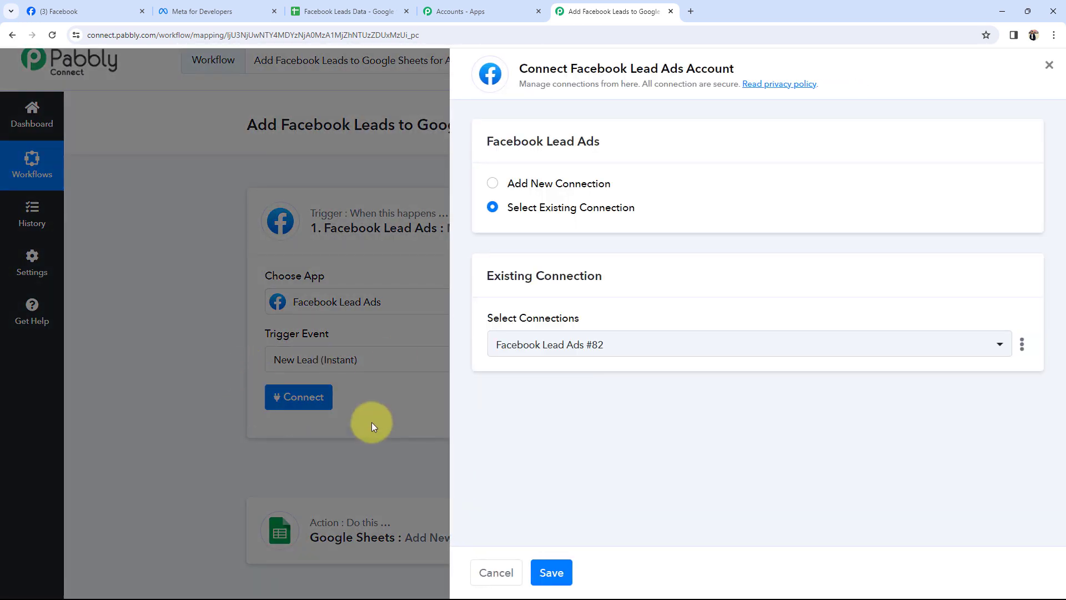
left_click(491, 185)
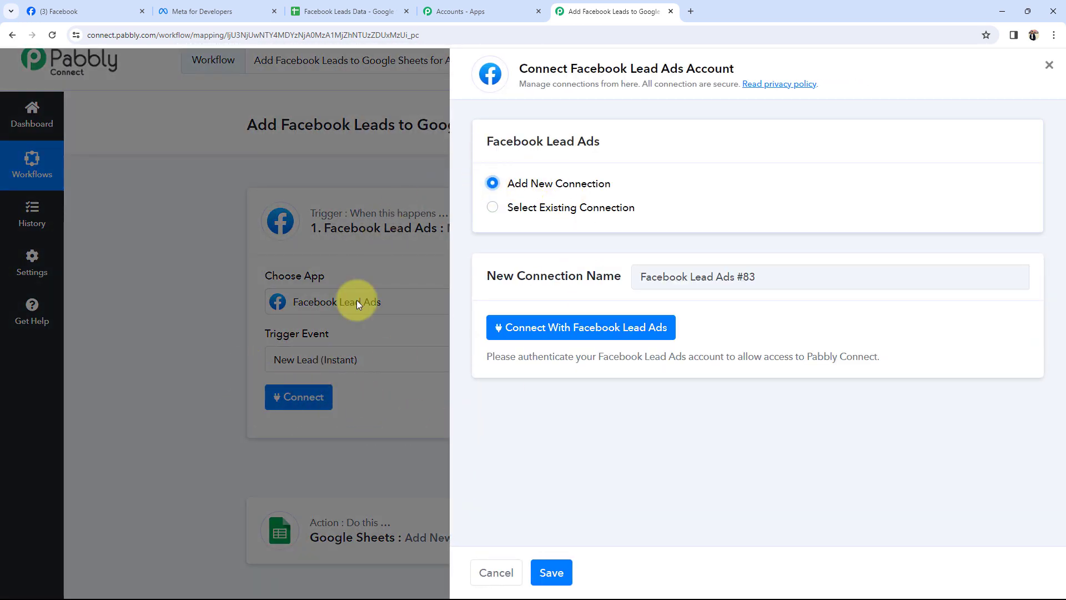
left_click(583, 328)
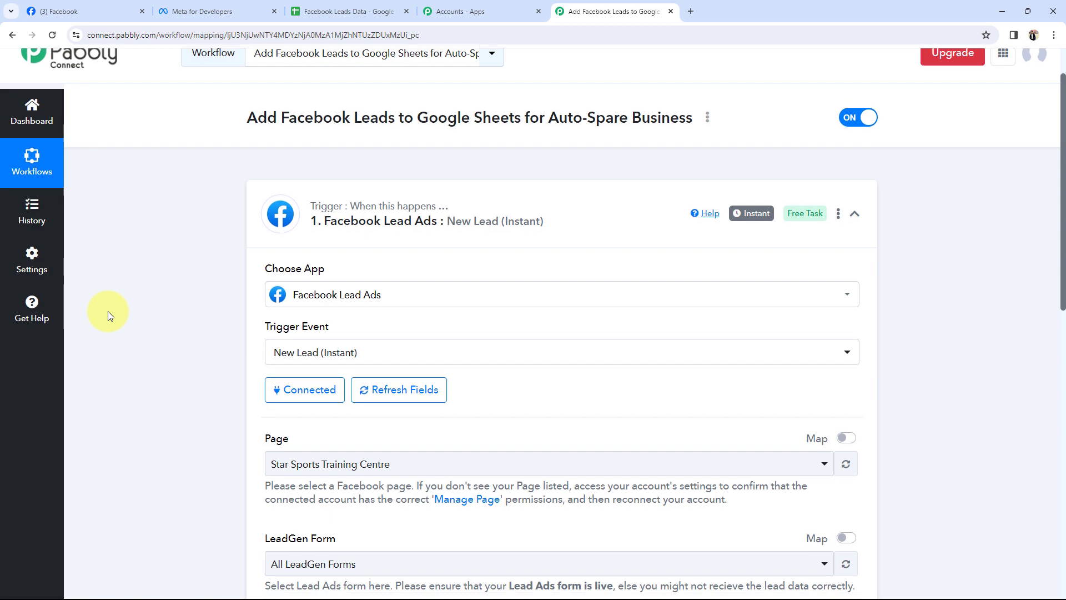
Review the trigger's Page and LeadGen Form fields and set the Page to Tyre Store.
scroll(319, 316, "down", 5)
left_click_drag(266, 168, 304, 169)
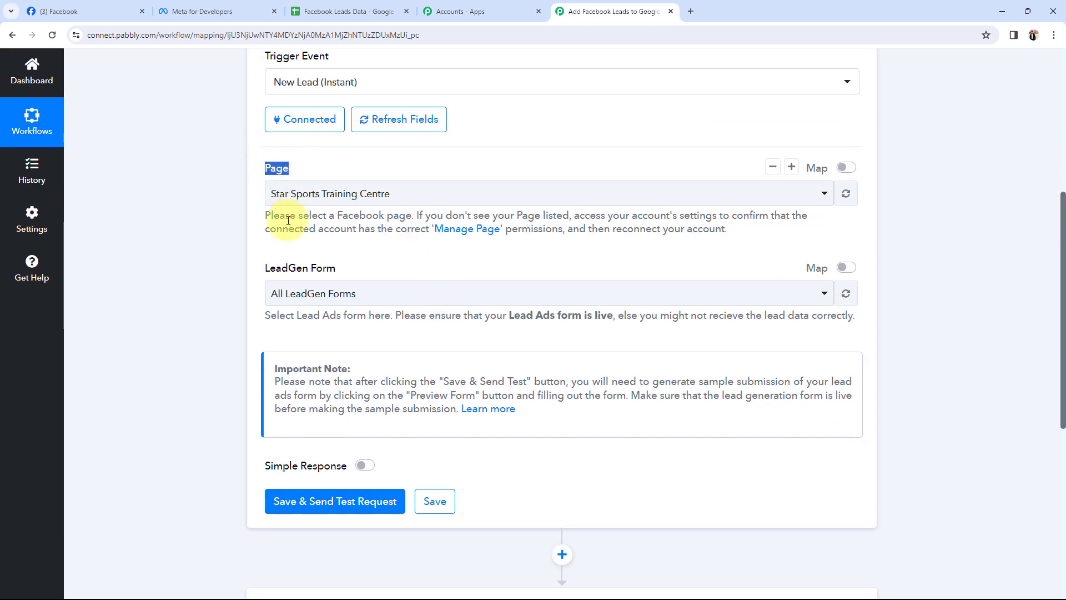
left_click_drag(266, 270, 360, 268)
left_click(208, 257)
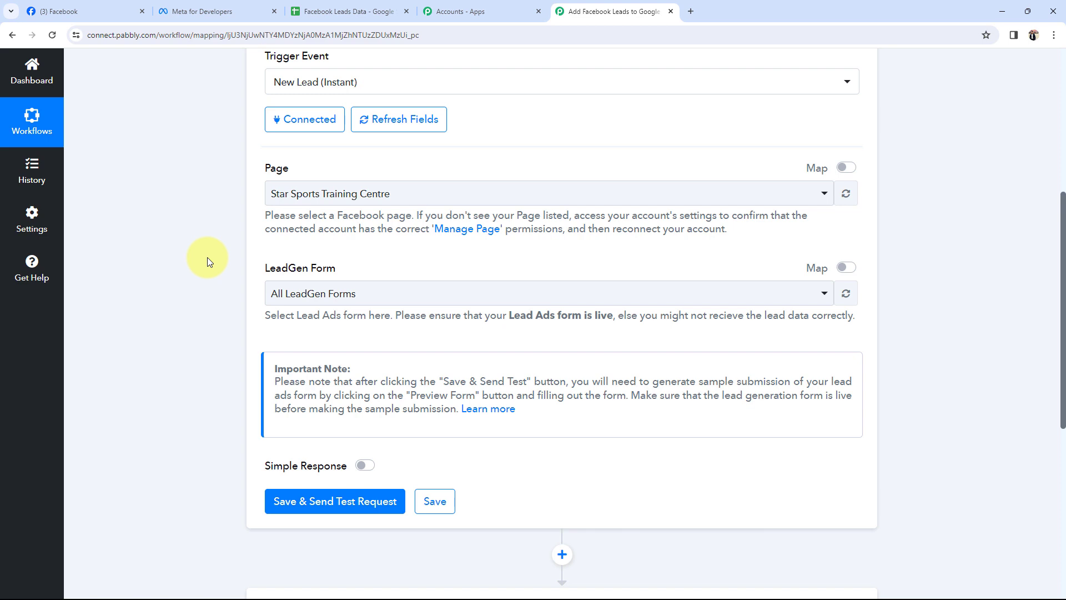
left_click(281, 195)
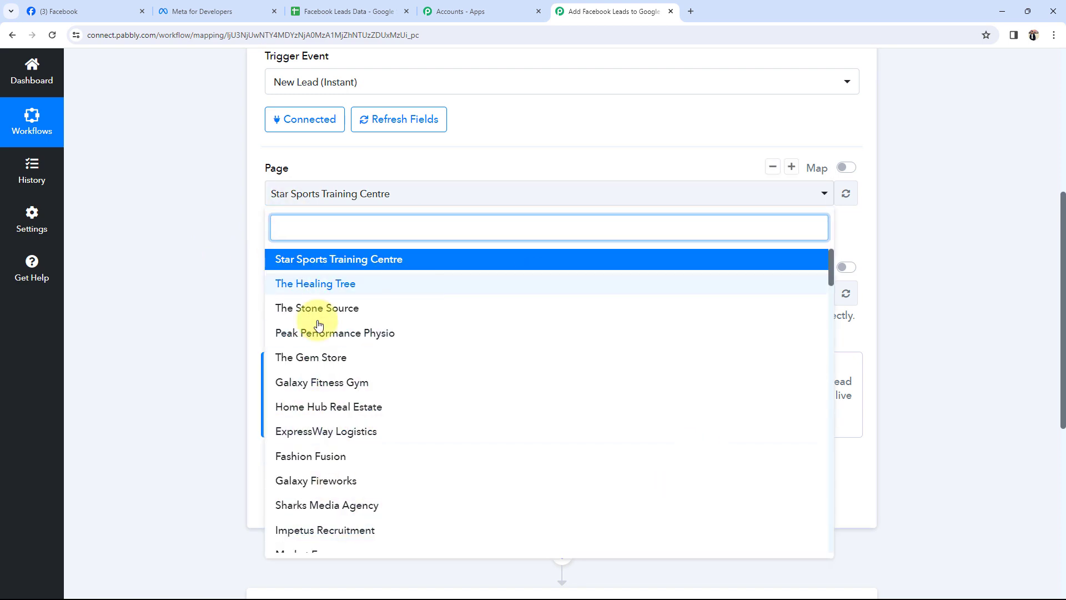
scroll(379, 383, "down", 5)
scroll(379, 383, "down", 2)
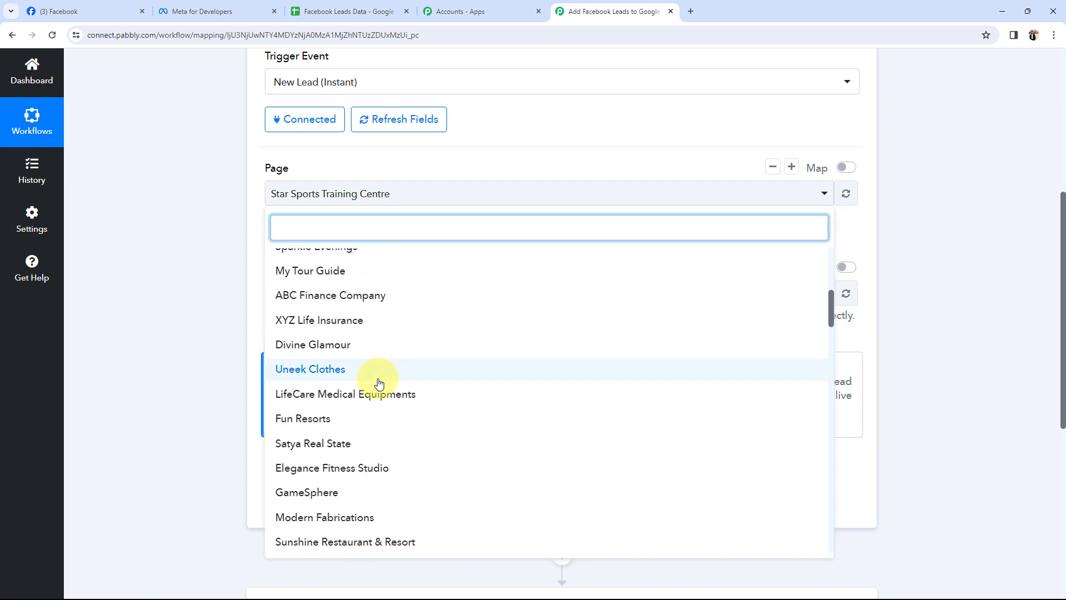
left_click(83, 11)
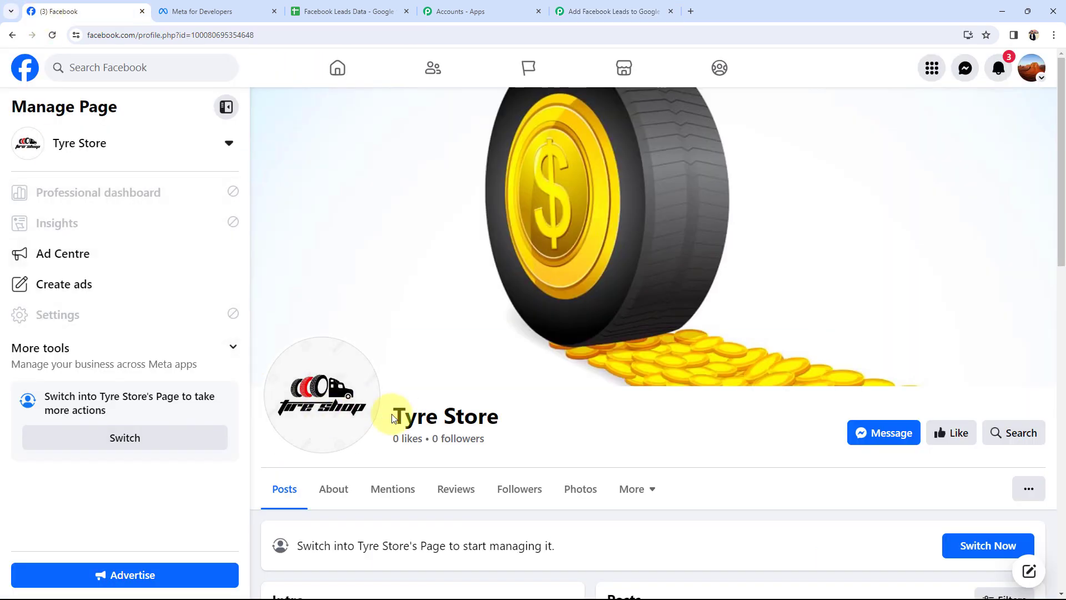
left_click(581, 10)
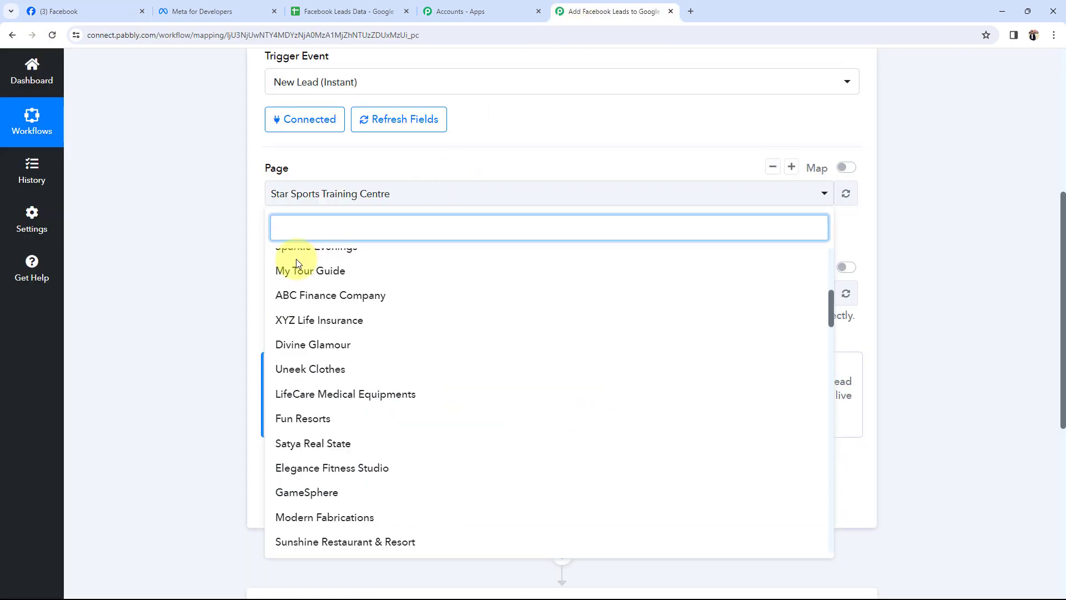
type("tyr")
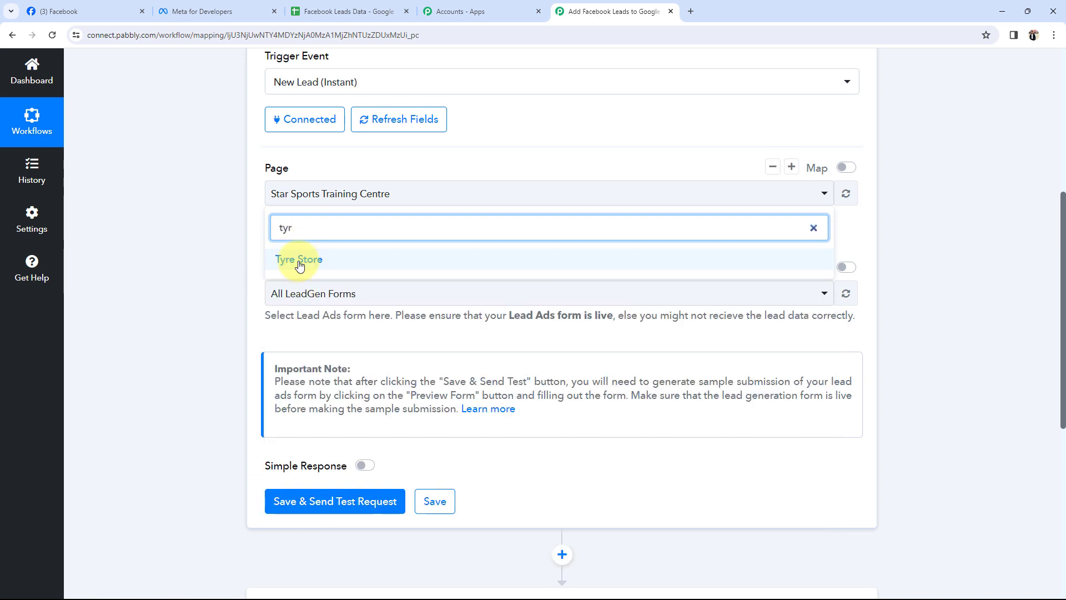
left_click(298, 260)
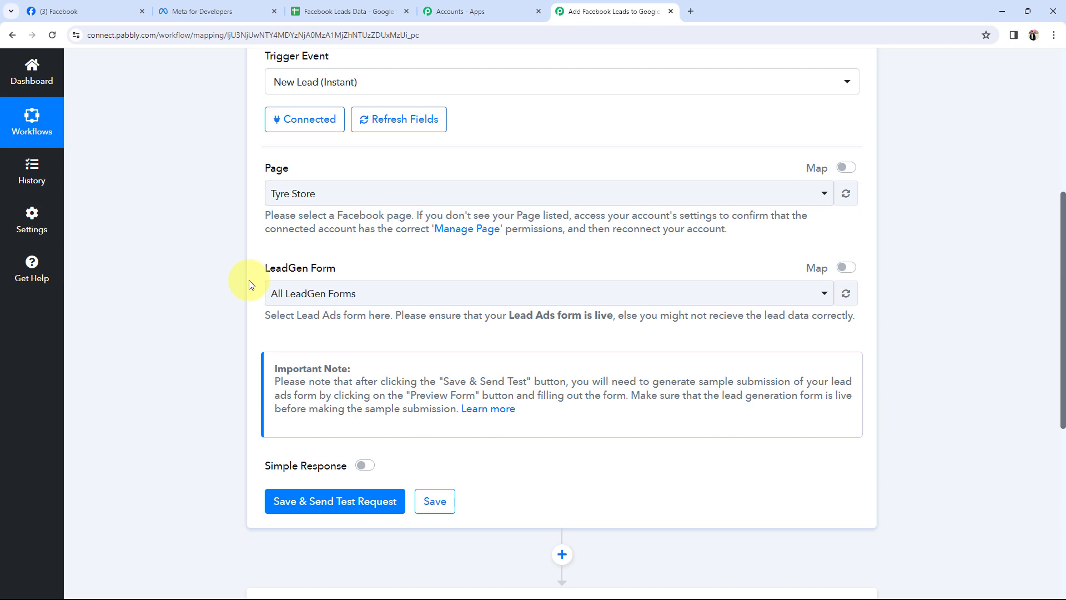
Set the LeadGen Form to Tyre Store Contact Form, then save the trigger and send a test request.
left_click(324, 304)
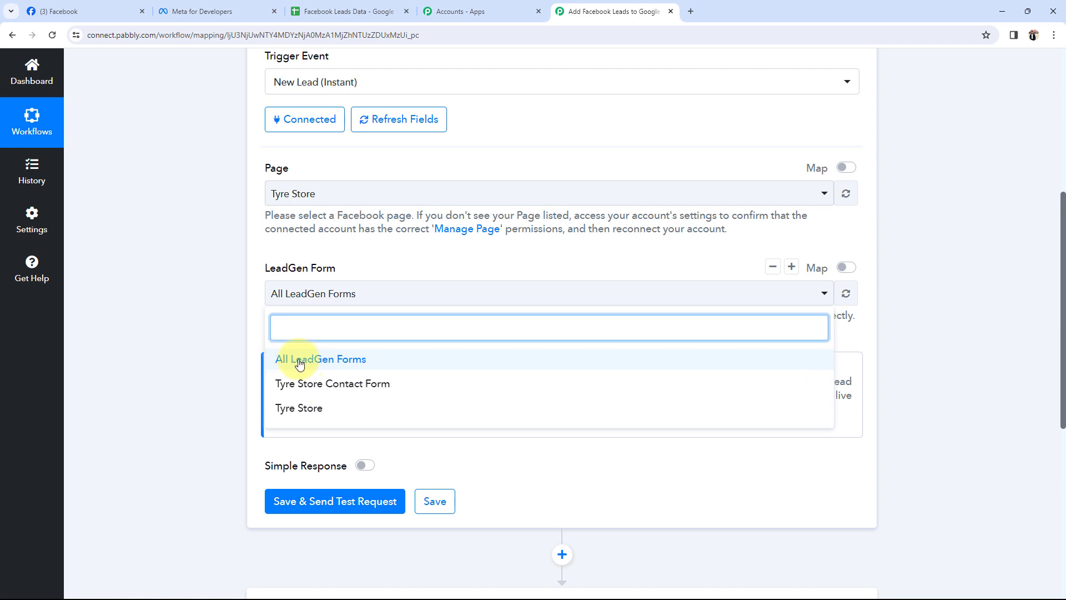
left_click(343, 384)
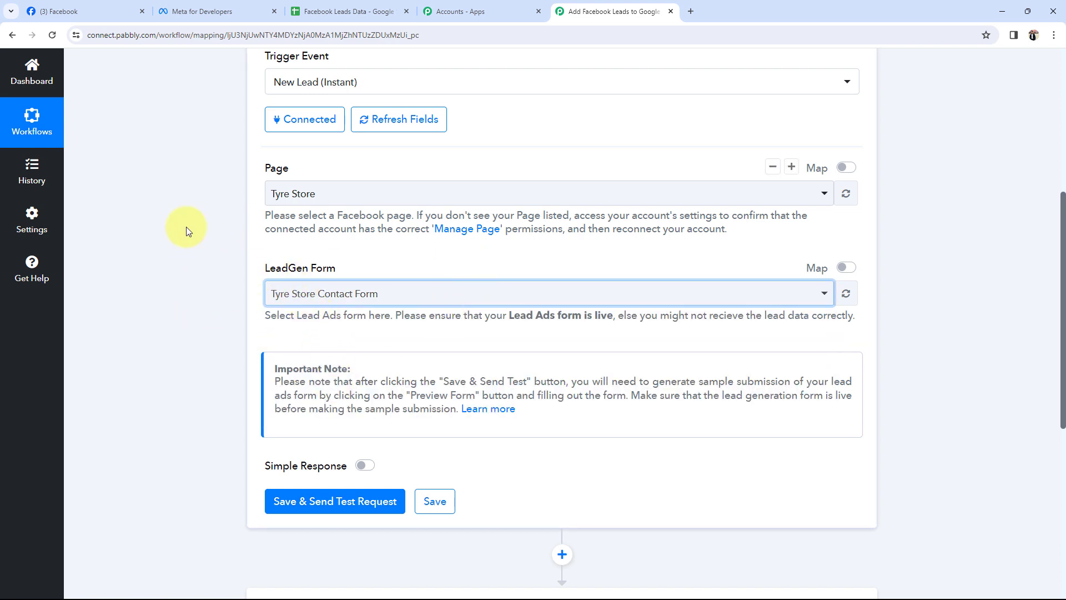
left_click(272, 503)
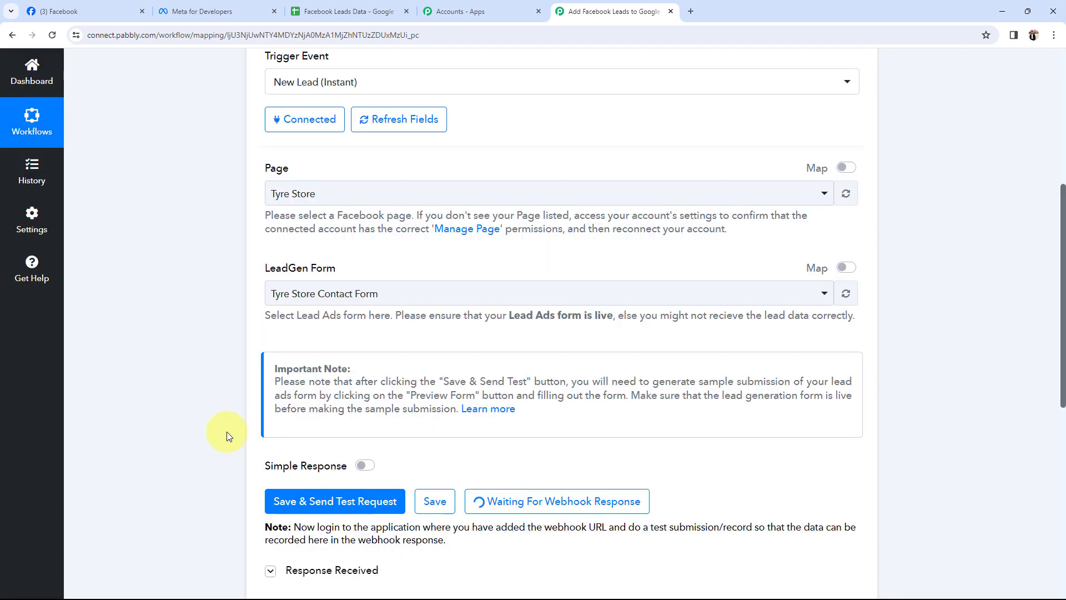
scroll(182, 383, "down", 1)
scroll(185, 386, "down", 1)
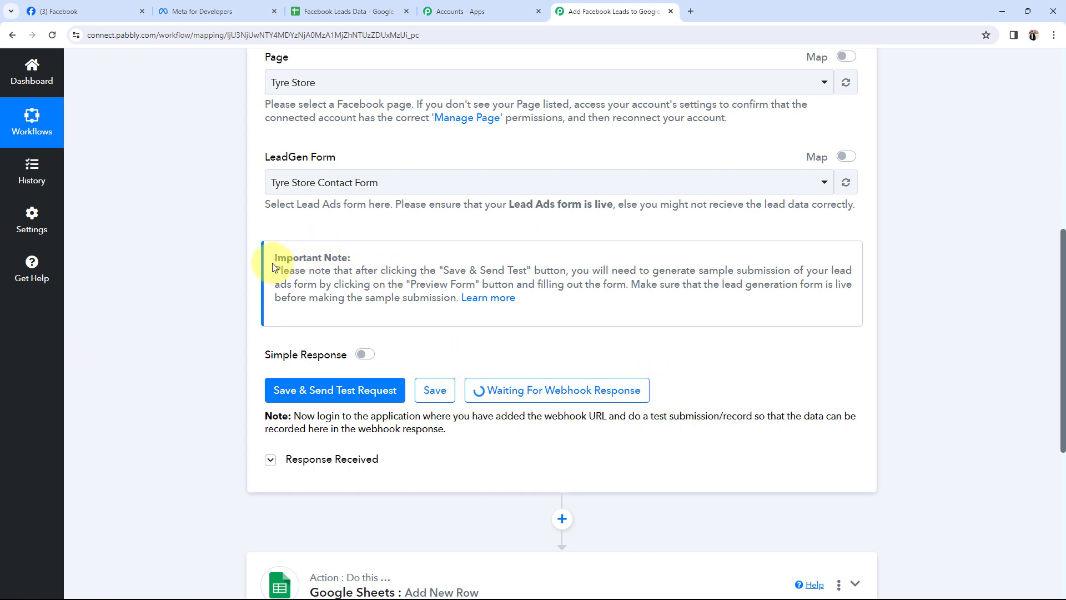
left_click_drag(273, 258, 464, 339)
left_click(498, 352)
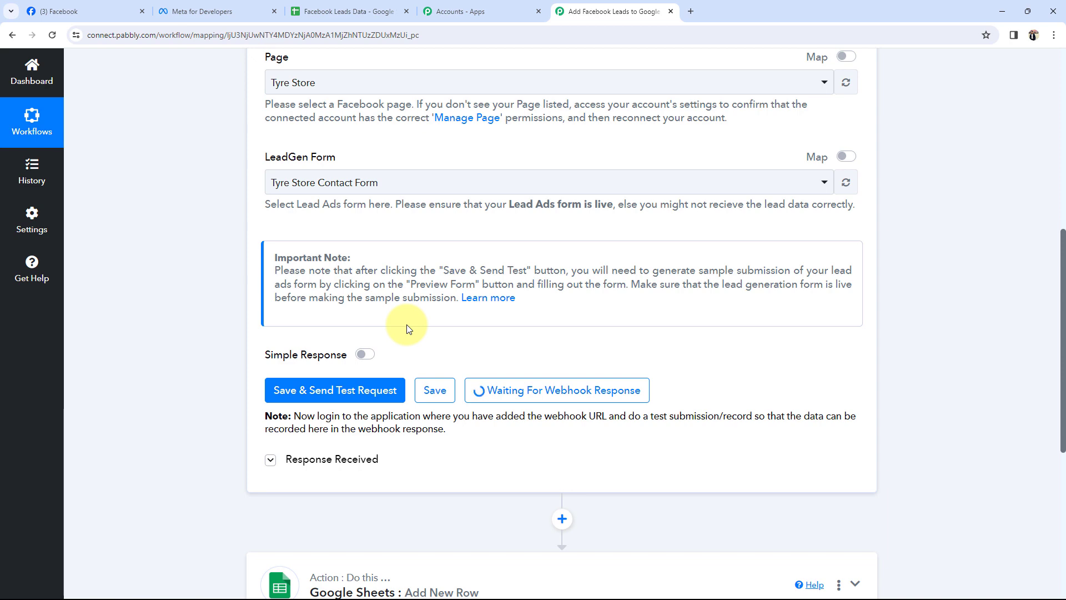
Switch to Meta for Developers and open the Lead Ads Testing Tool from its developer tools.
left_click(204, 11)
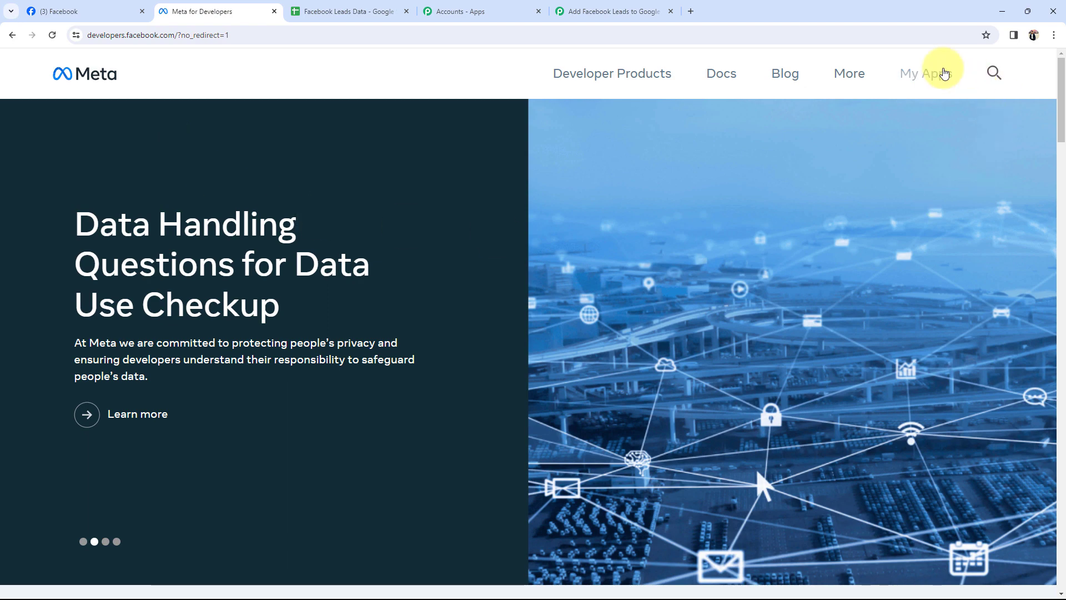
left_click(938, 74)
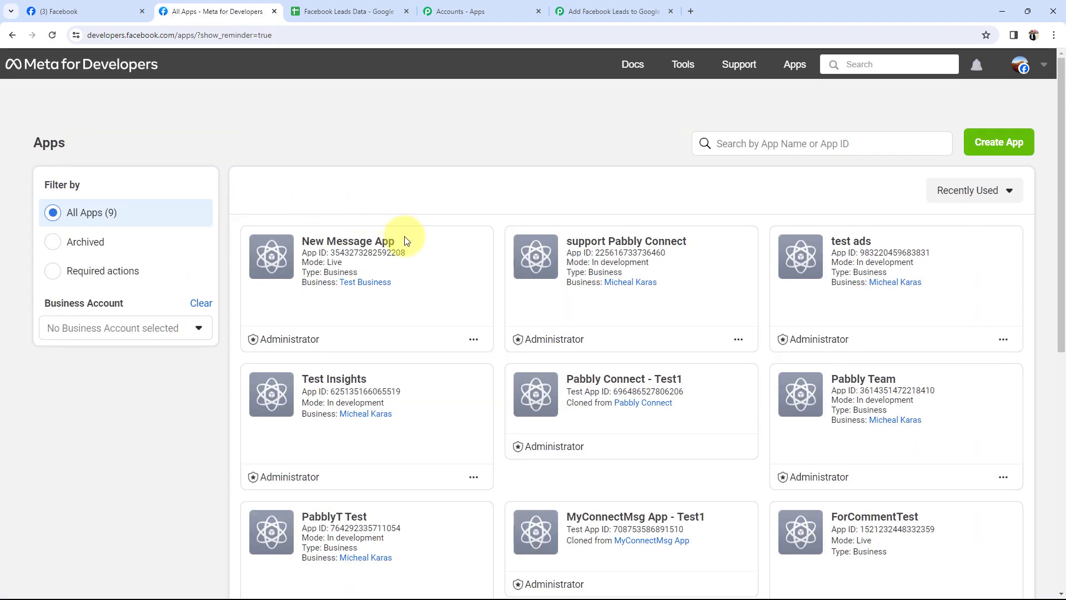
left_click(684, 64)
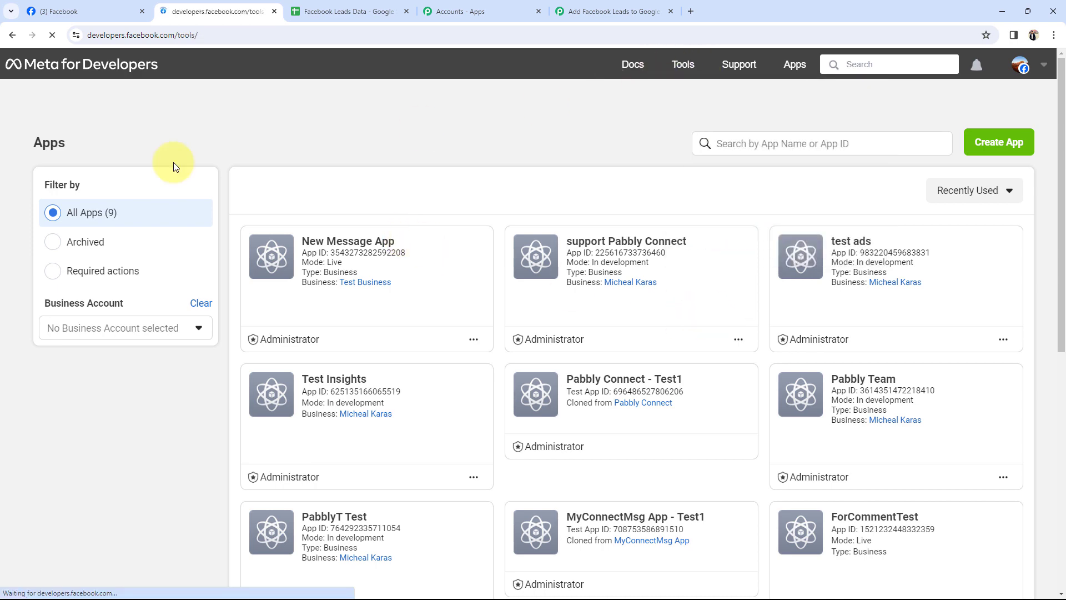
scroll(121, 171, "down", 4)
left_click(214, 401)
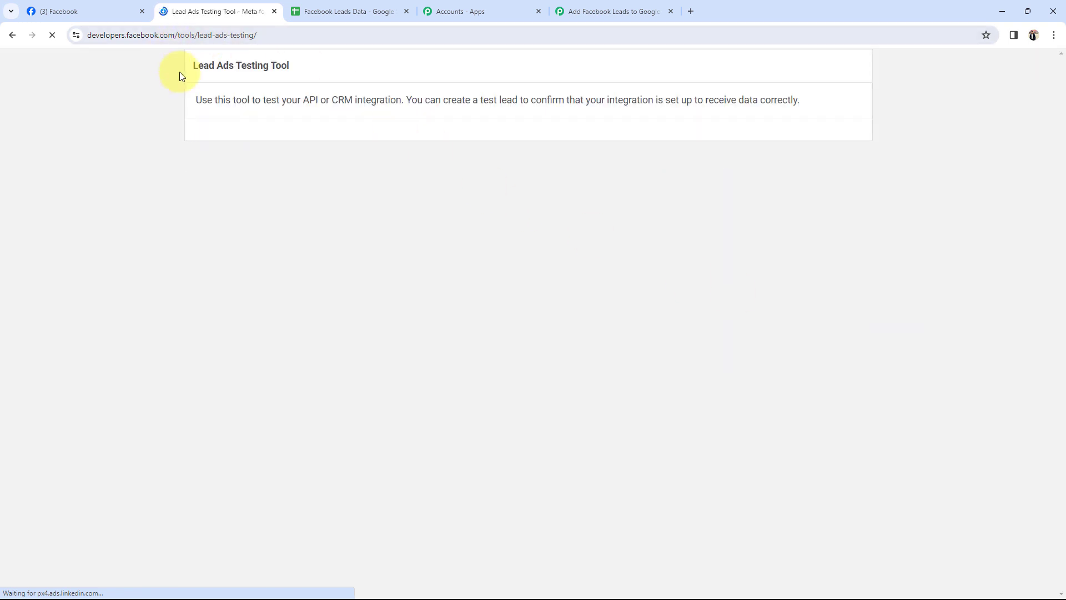
left_click_drag(194, 65, 215, 105)
left_click(171, 158)
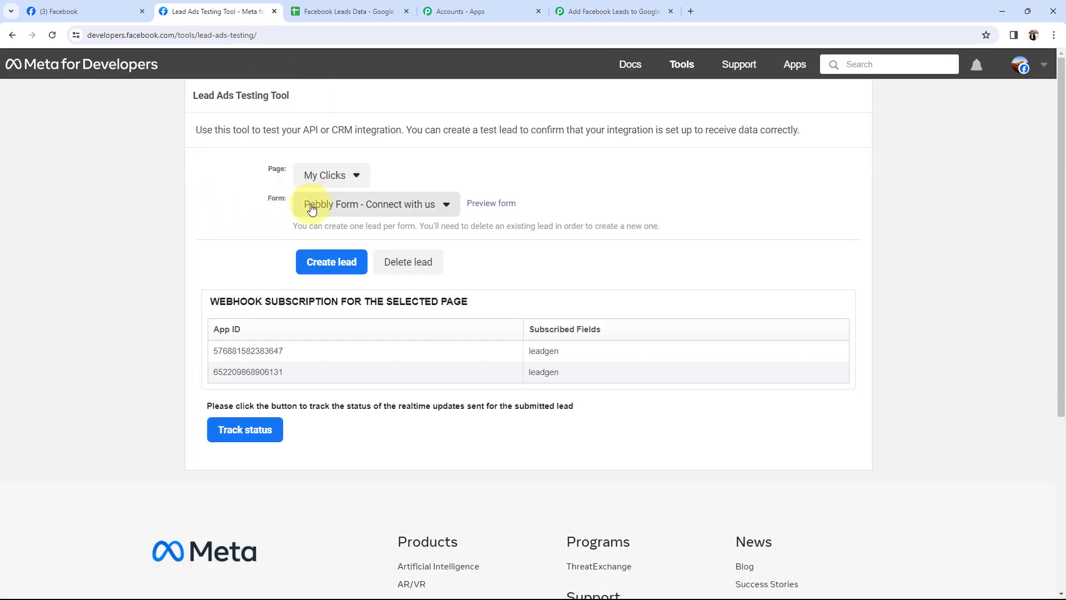
Set the Lead Ads Testing Tool's page to Tyre Store and its form to Tyre Store Contact Form.
left_click(564, 9)
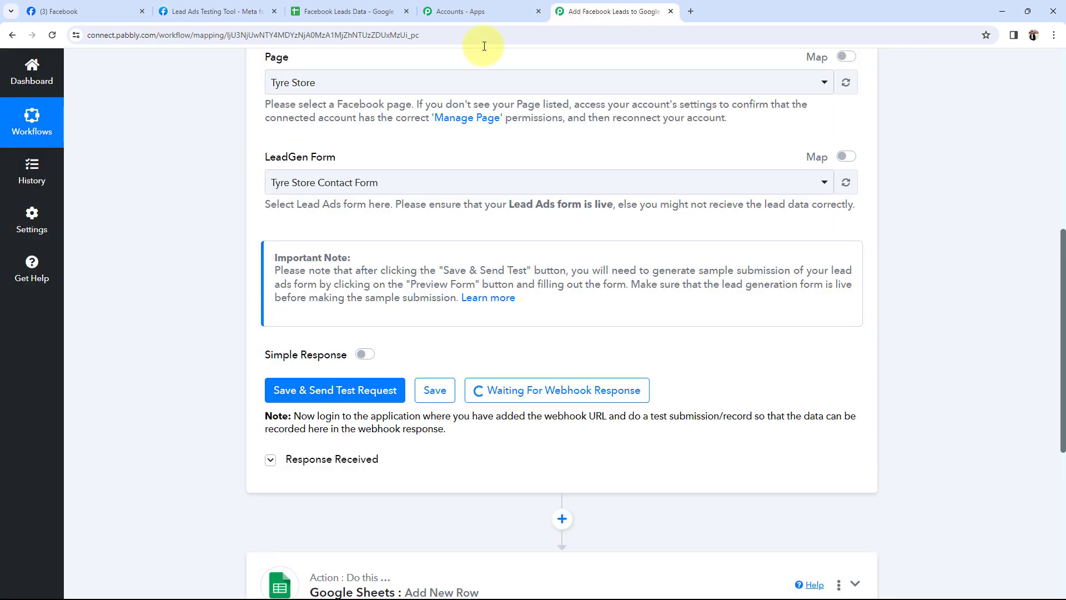
left_click(246, 6)
left_click(323, 176)
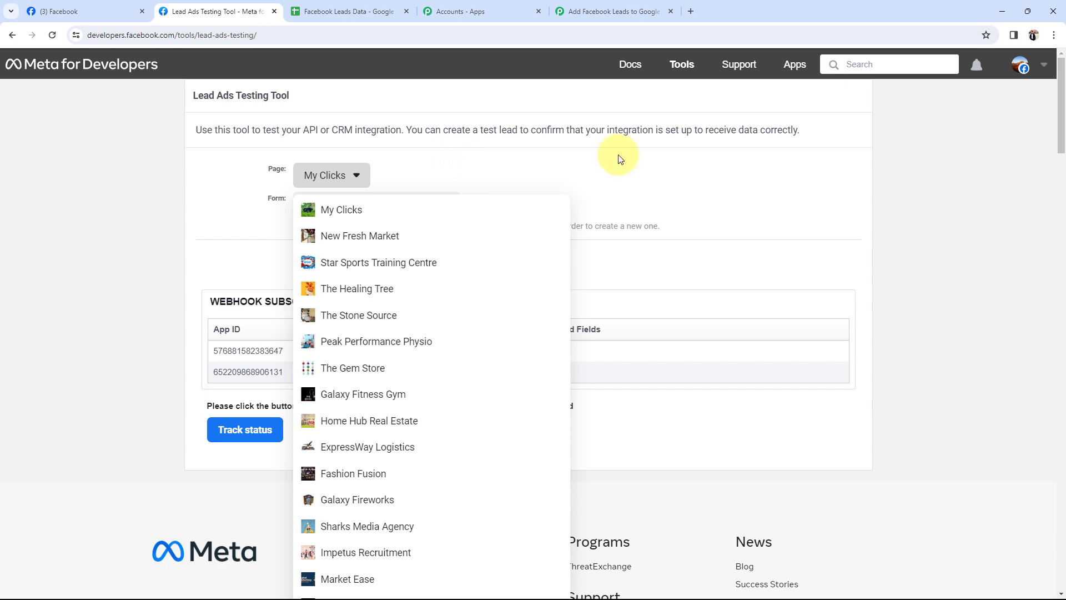
key("ctrl+f")
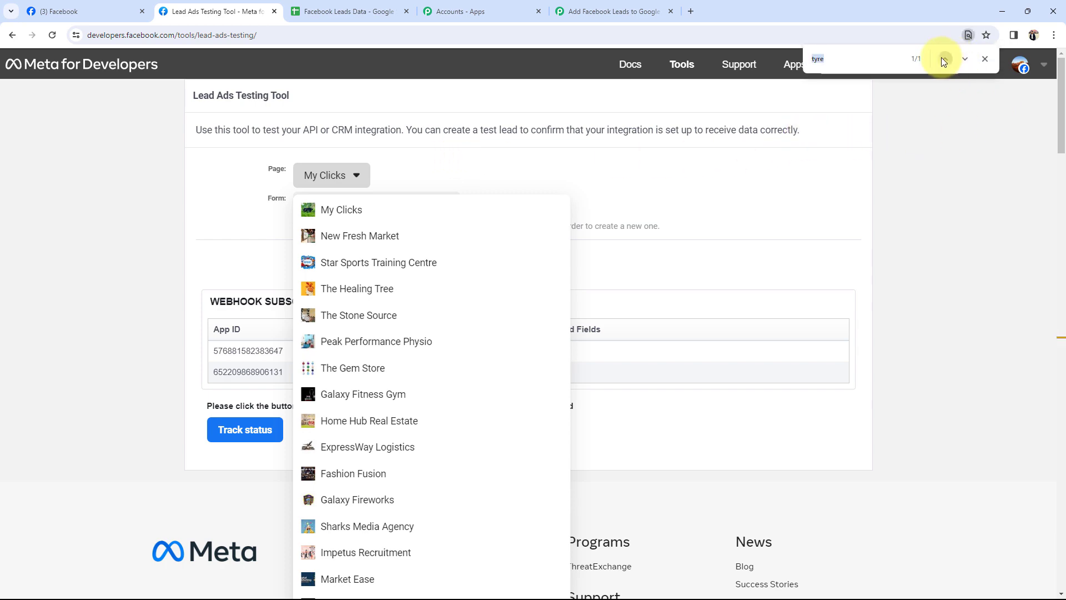
left_click(943, 59)
left_click(349, 325)
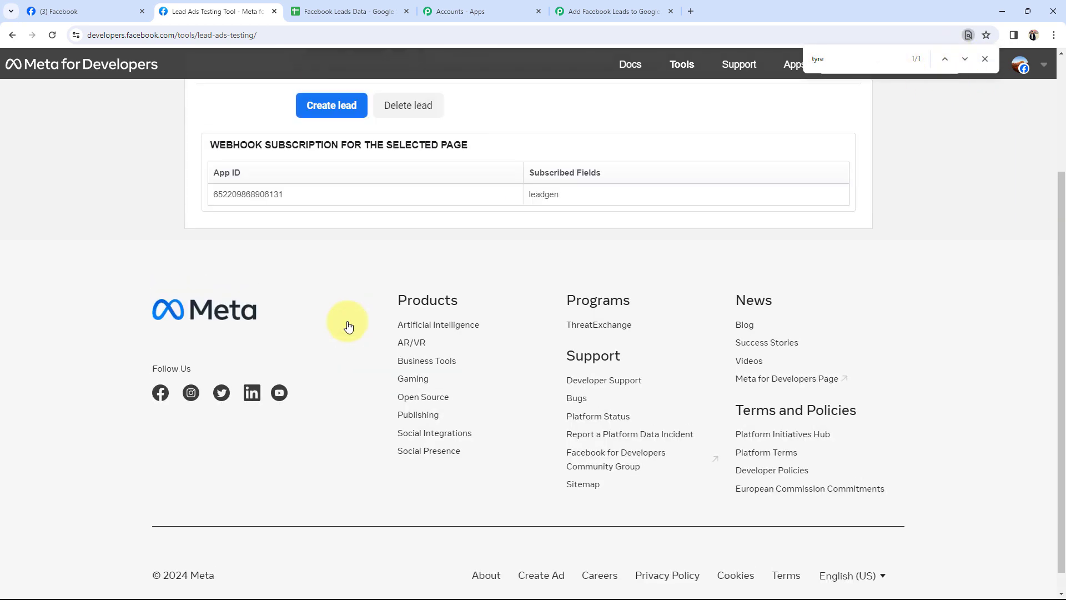
scroll(369, 274, "up", 2)
left_click(333, 209)
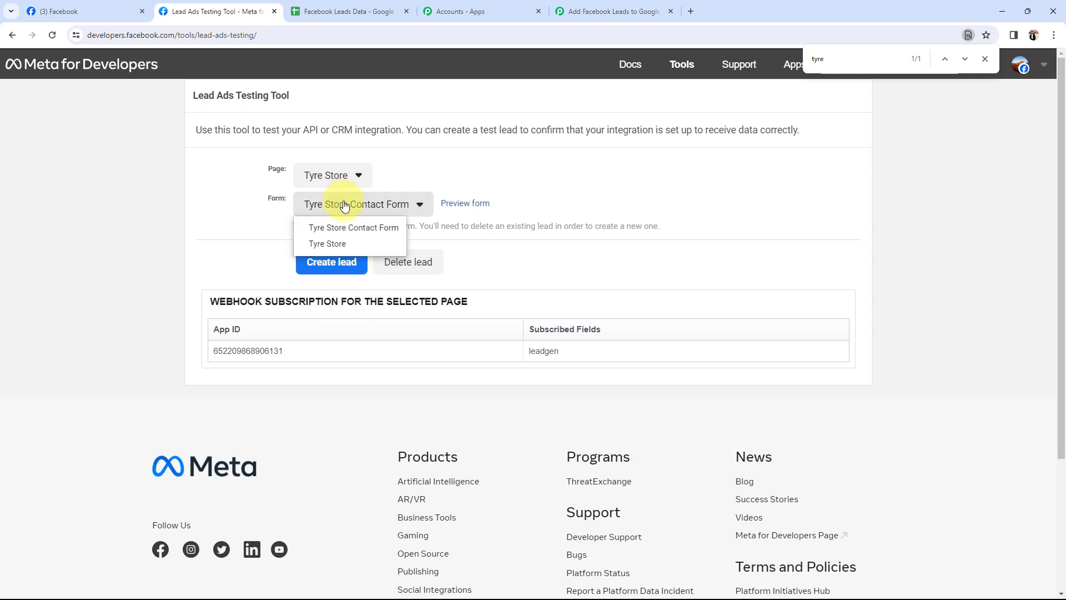
left_click(332, 228)
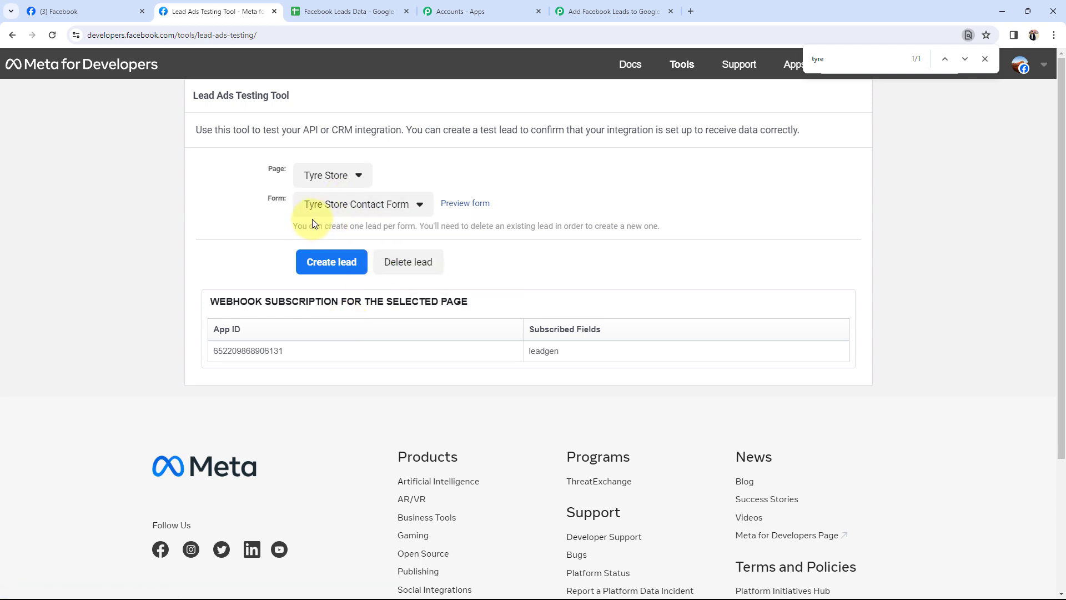
Open the preview of the Tyre Store Contact Form and review its title and contact fields.
left_click(463, 204)
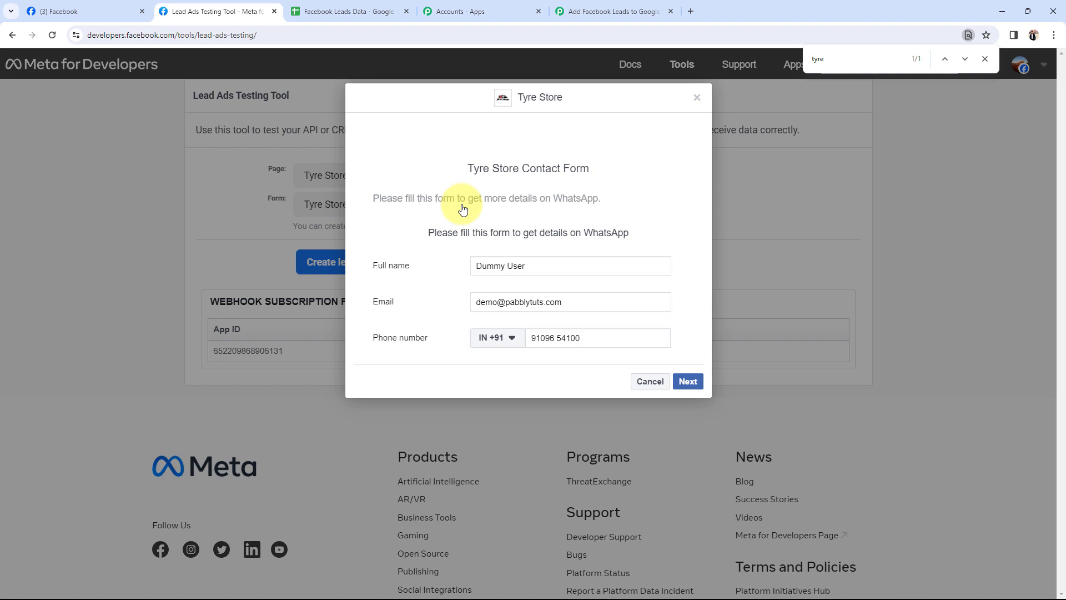
left_click_drag(483, 168, 468, 168)
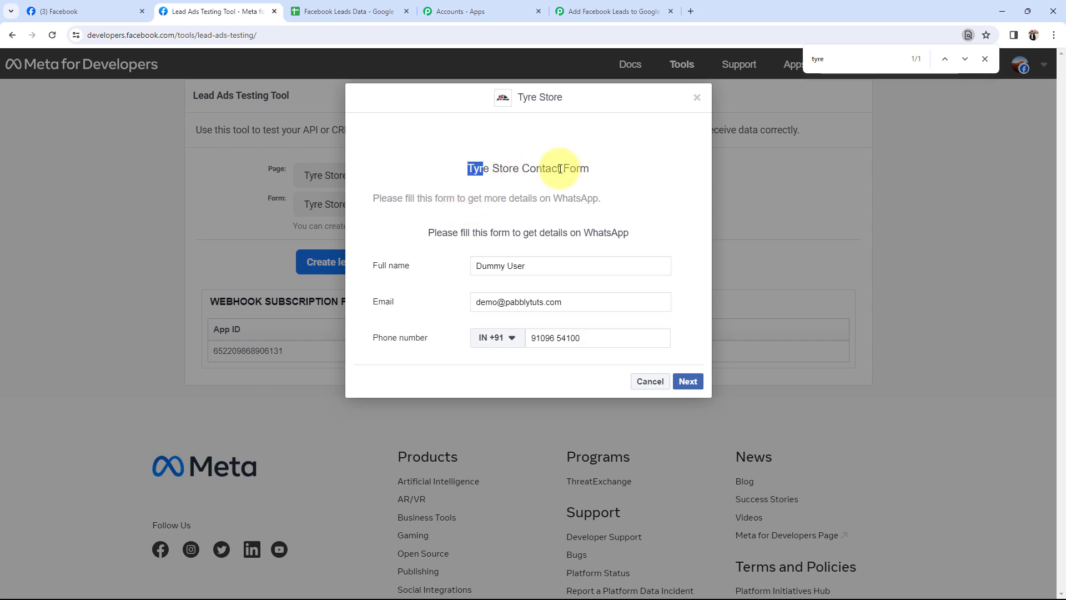
left_click_drag(560, 168, 632, 168)
left_click(412, 164)
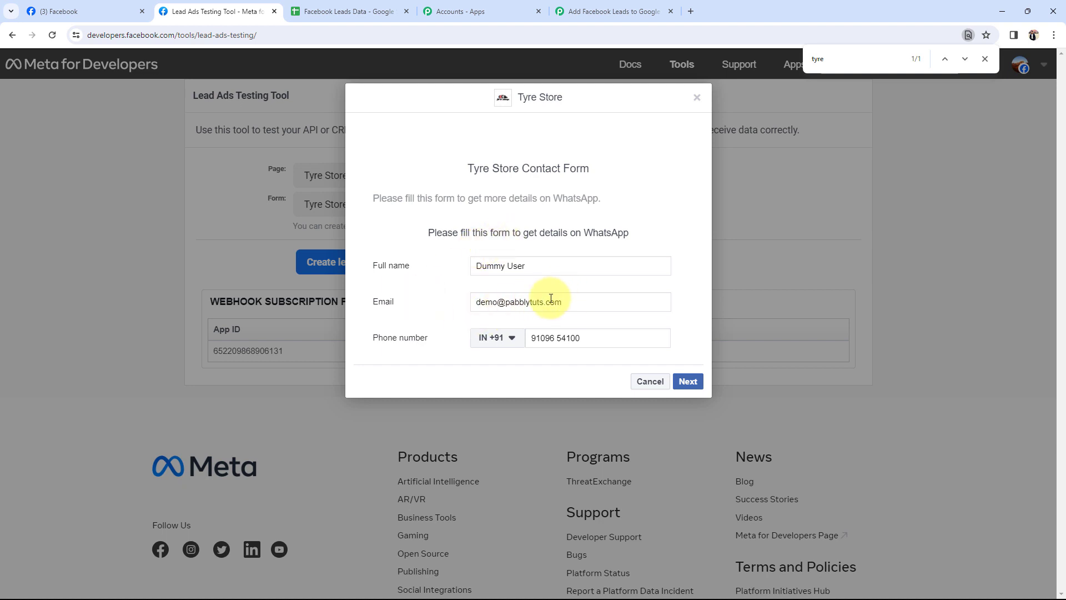
left_click_drag(371, 341, 421, 340)
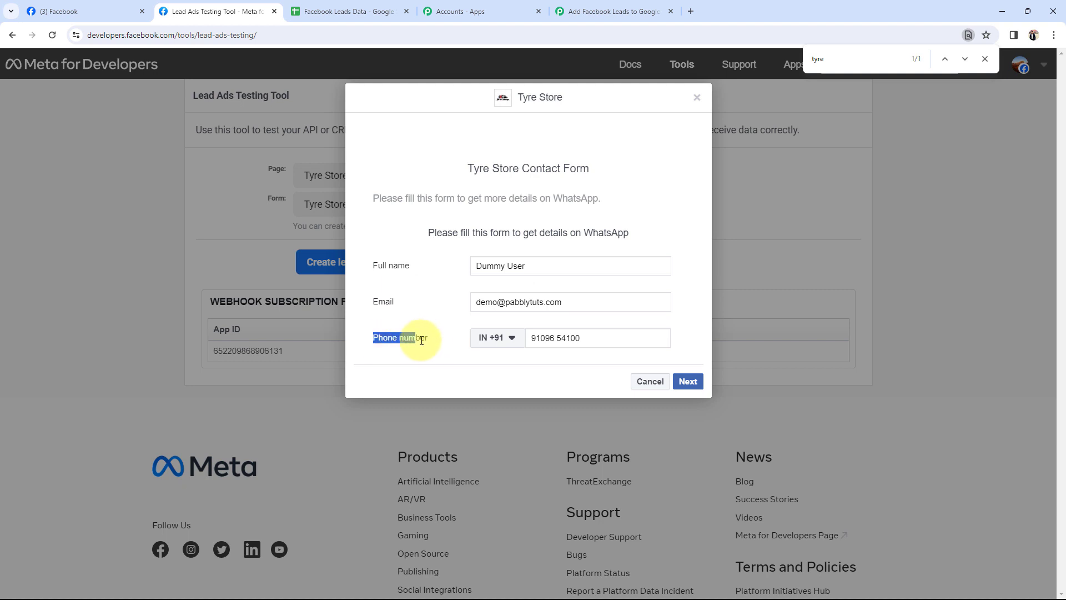
left_click(435, 345)
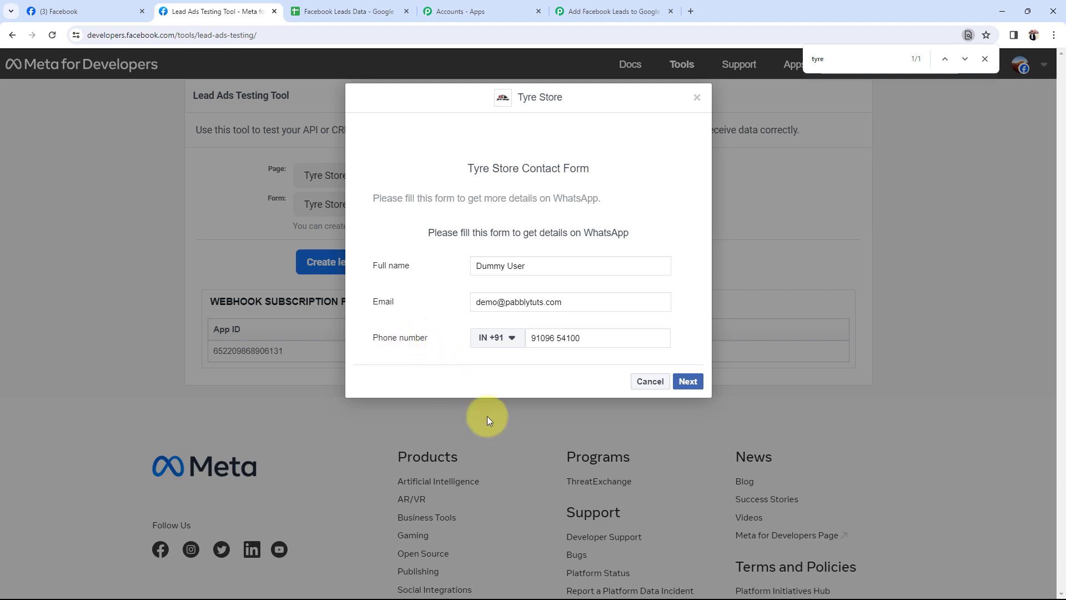
Submit the prefilled contact form as a test lead and close the form preview.
left_click(687, 383)
left_click(684, 261)
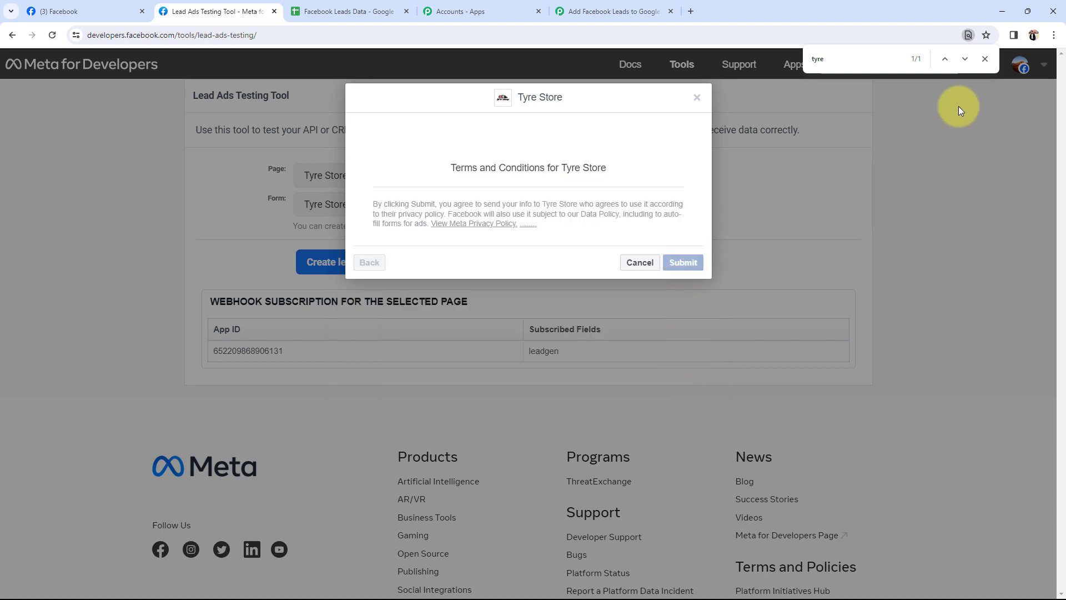
left_click(984, 59)
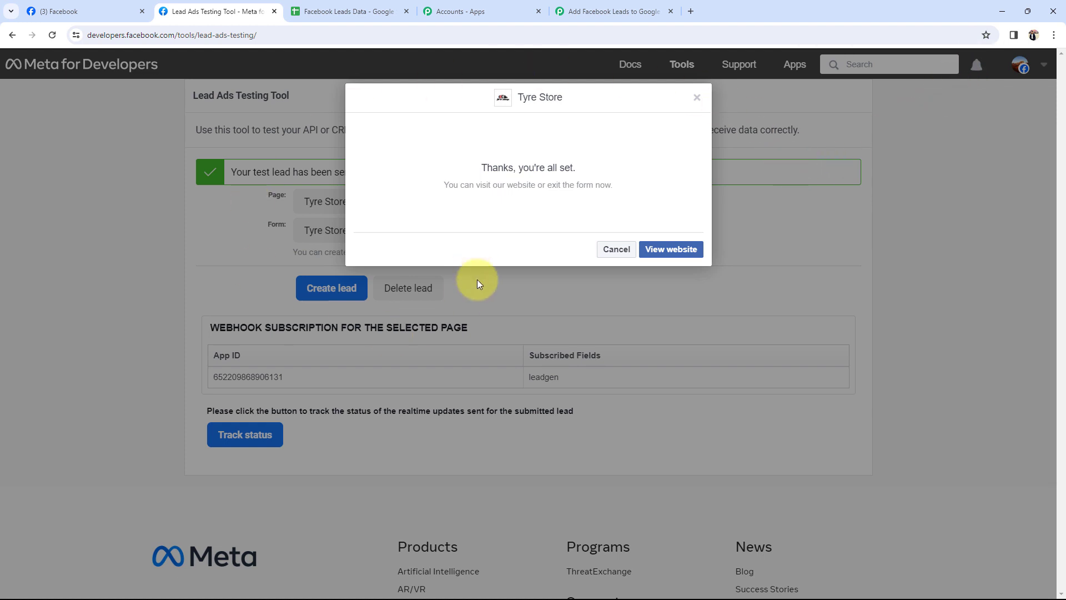
left_click(614, 250)
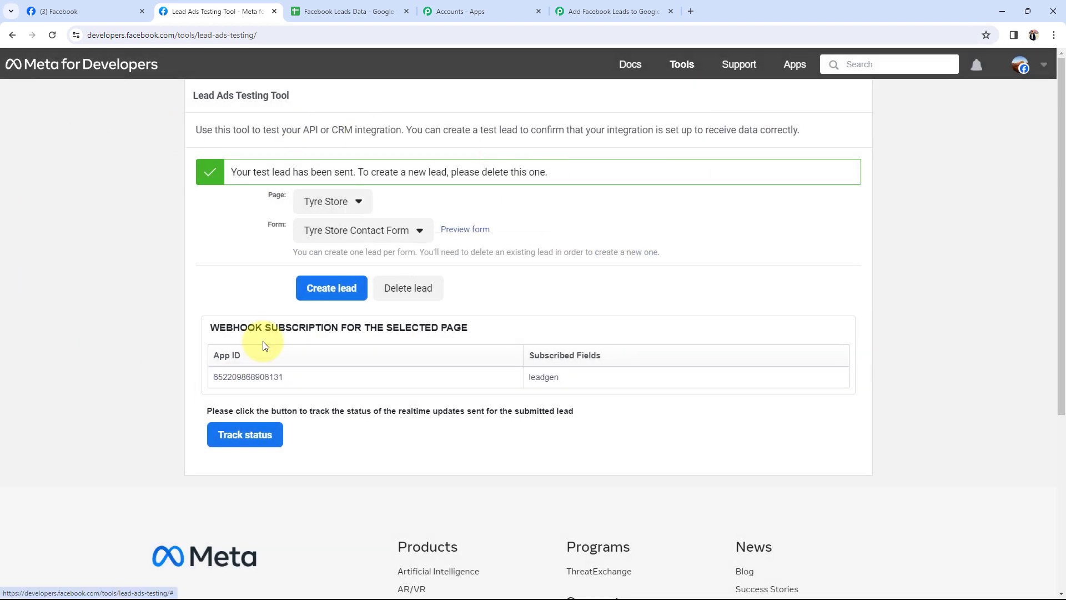
left_click_drag(236, 172, 375, 168)
left_click(174, 266)
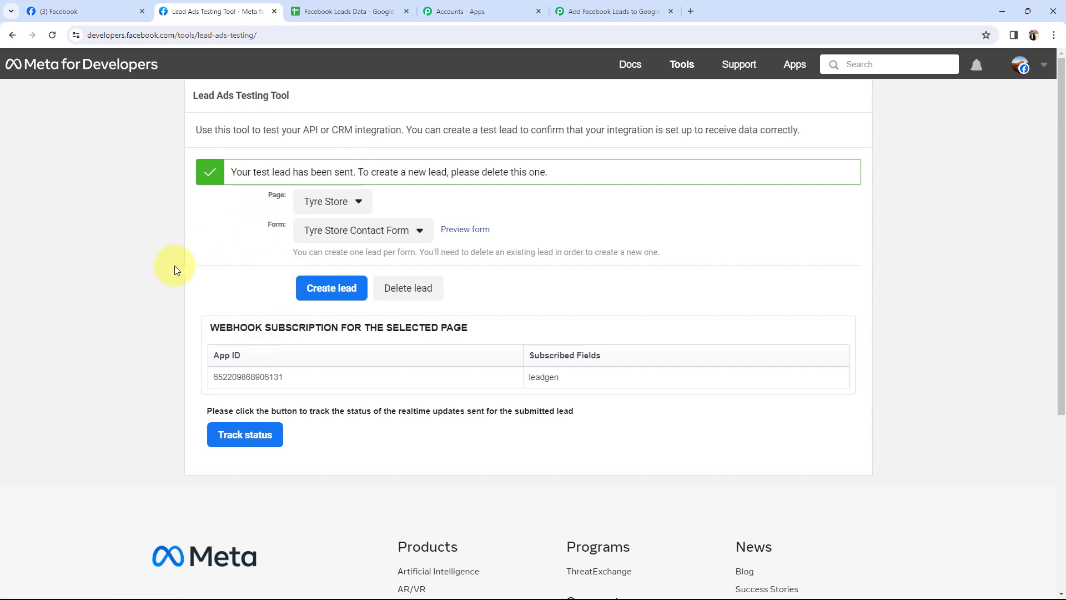
Switch to the Pabbly Connect workflow and examine the full name, email and phone number in the trigger's received response.
left_click(574, 13)
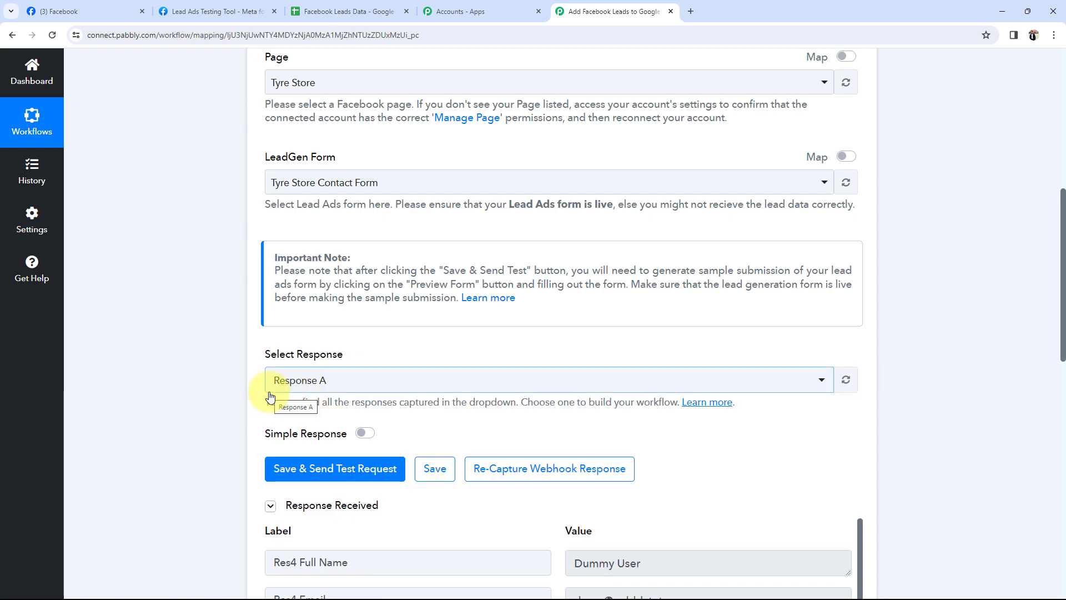
scroll(270, 396, "down", 5)
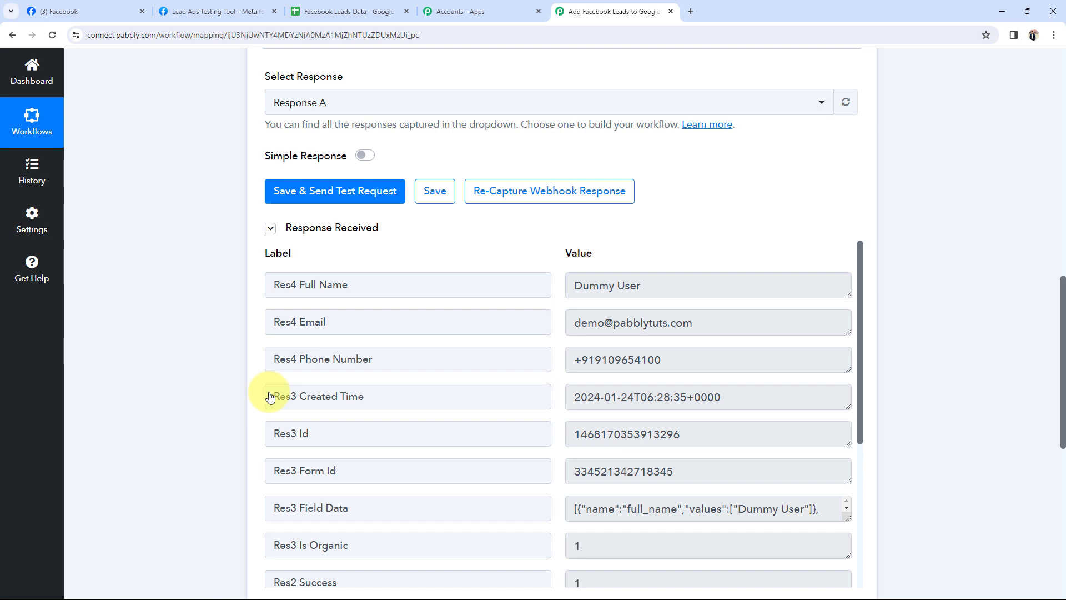
scroll(270, 396, "down", 1)
scroll(555, 357, "up", 1)
left_click_drag(690, 281, 511, 309)
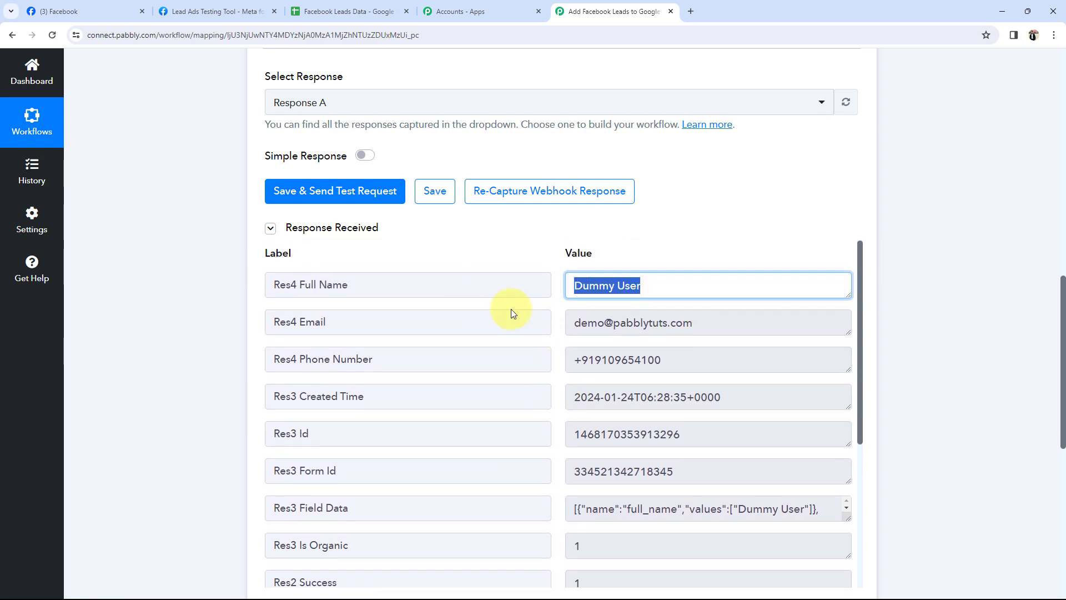
key("Tab")
key("shift+Tab")
key("Tab")
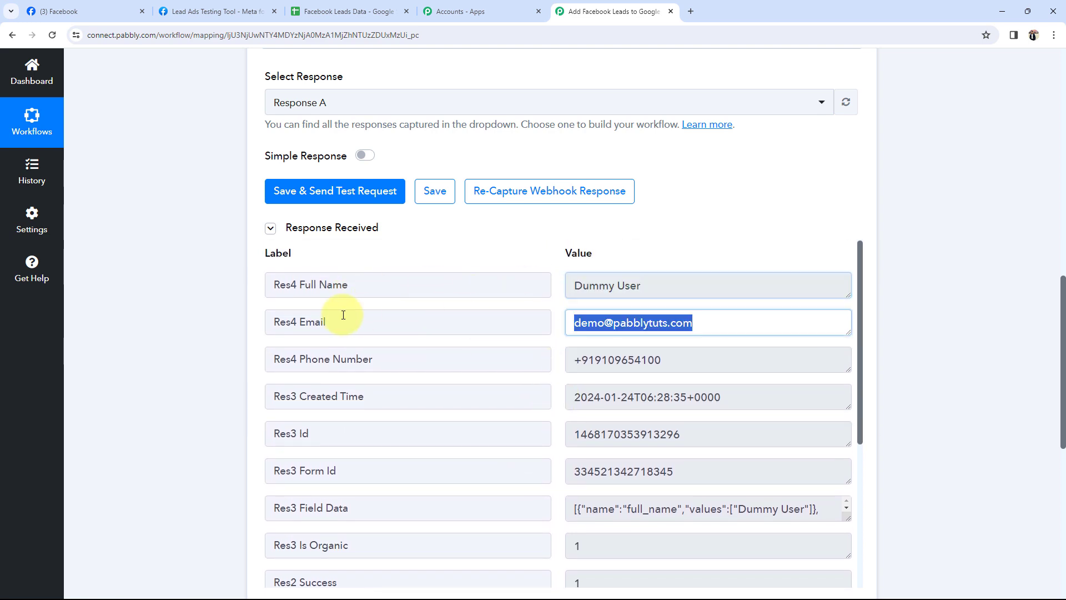
key("Tab")
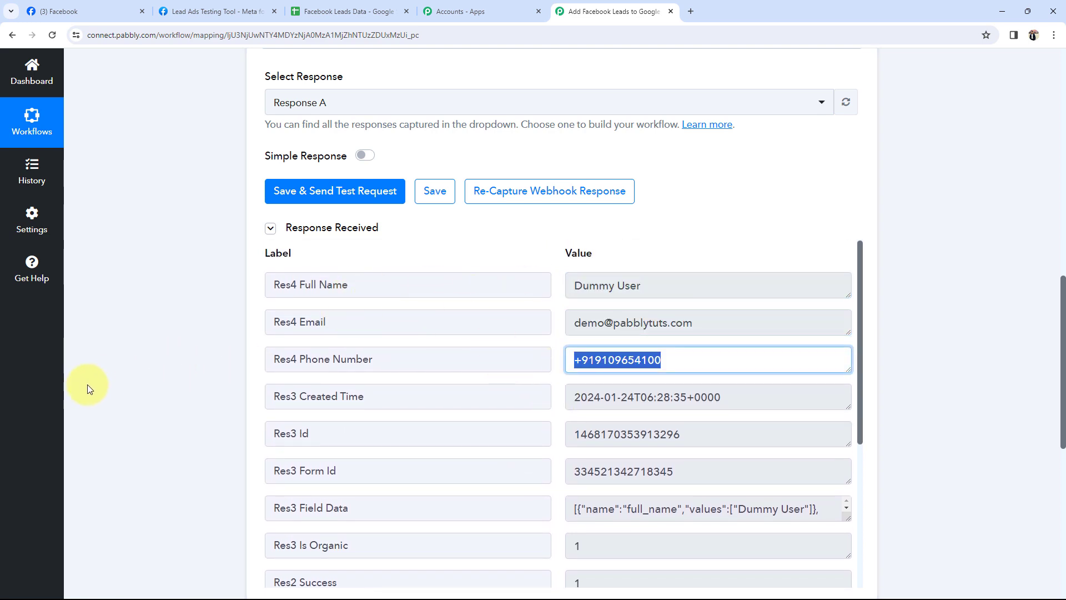
left_click(164, 365)
scroll(165, 365, "up", 13)
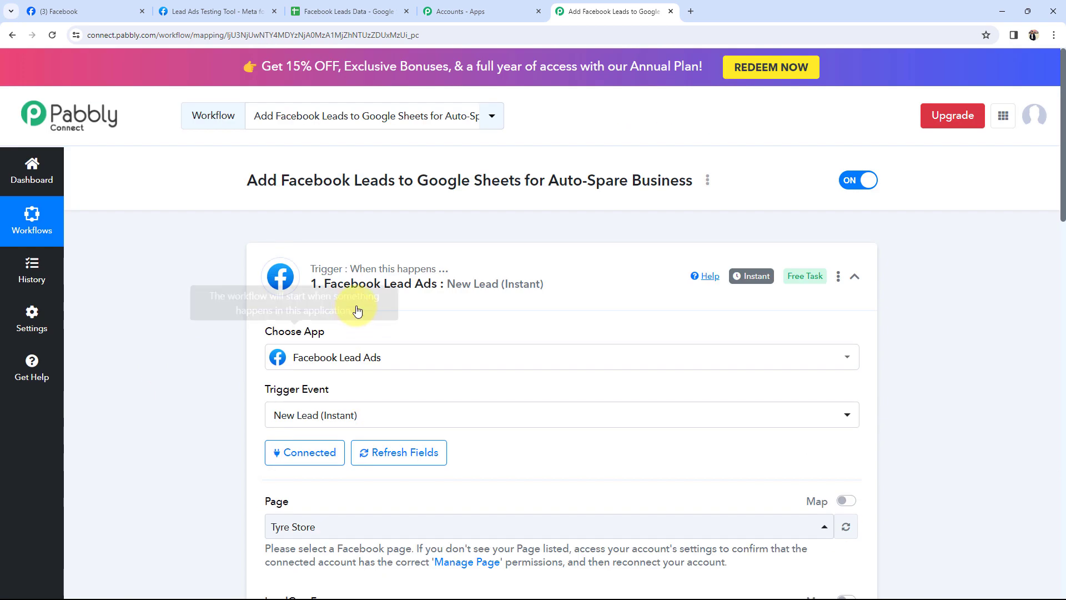
Collapse the trigger and connect the Google Sheets Add New Row action through a new connection, allowing access to the Google account.
left_click(272, 274)
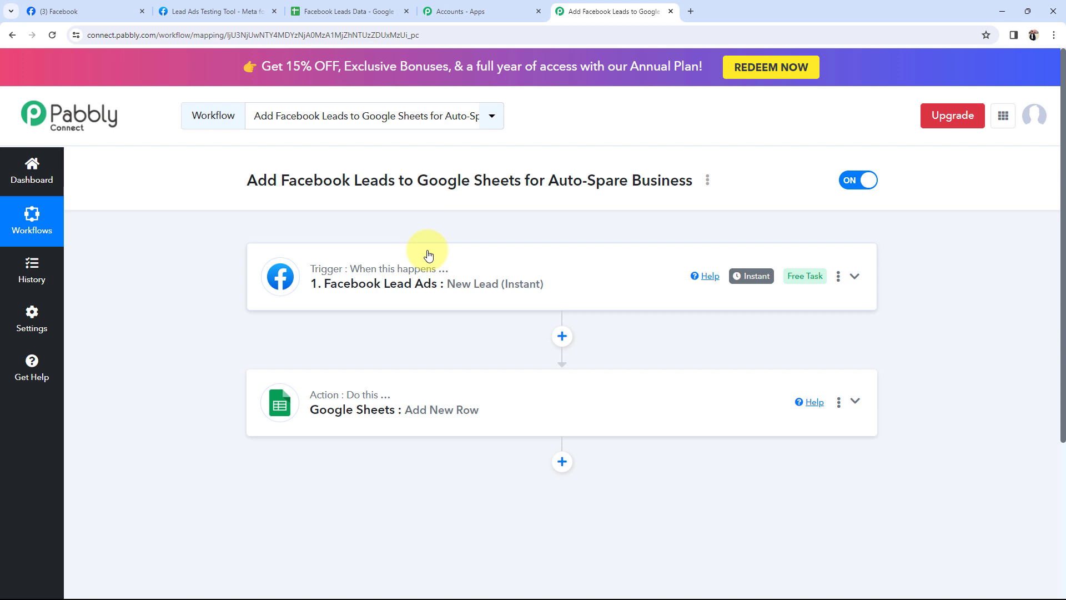
scroll(226, 288, "down", 2)
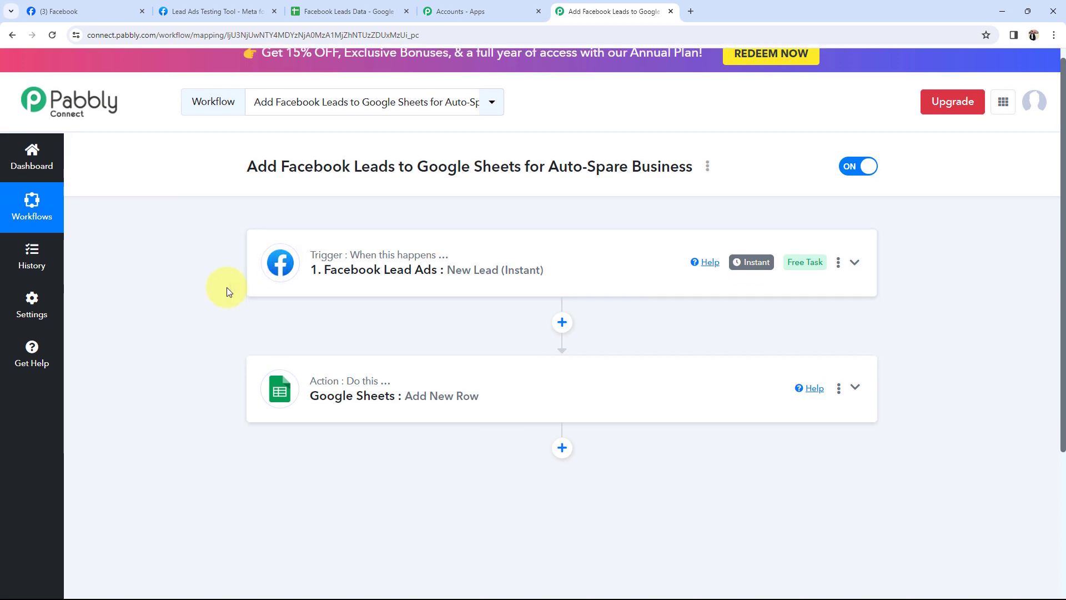
left_click(421, 293)
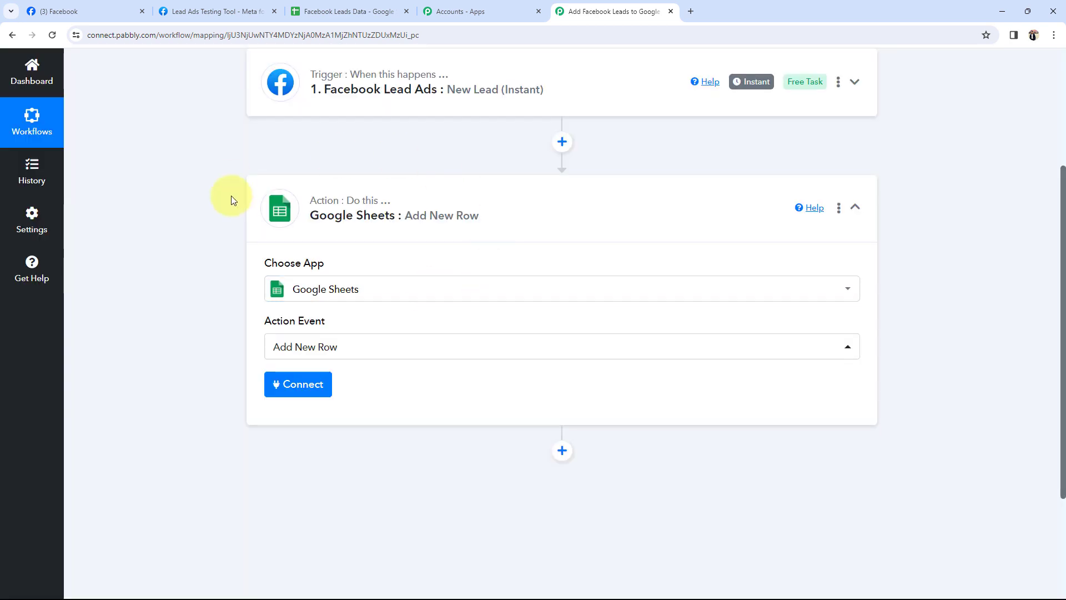
left_click(312, 387)
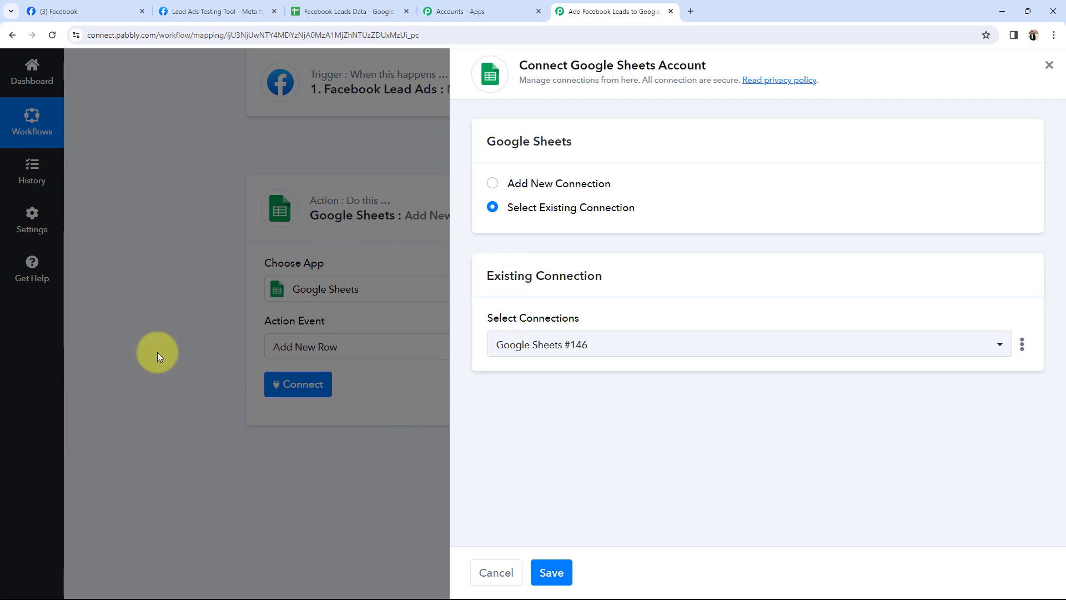
left_click(492, 183)
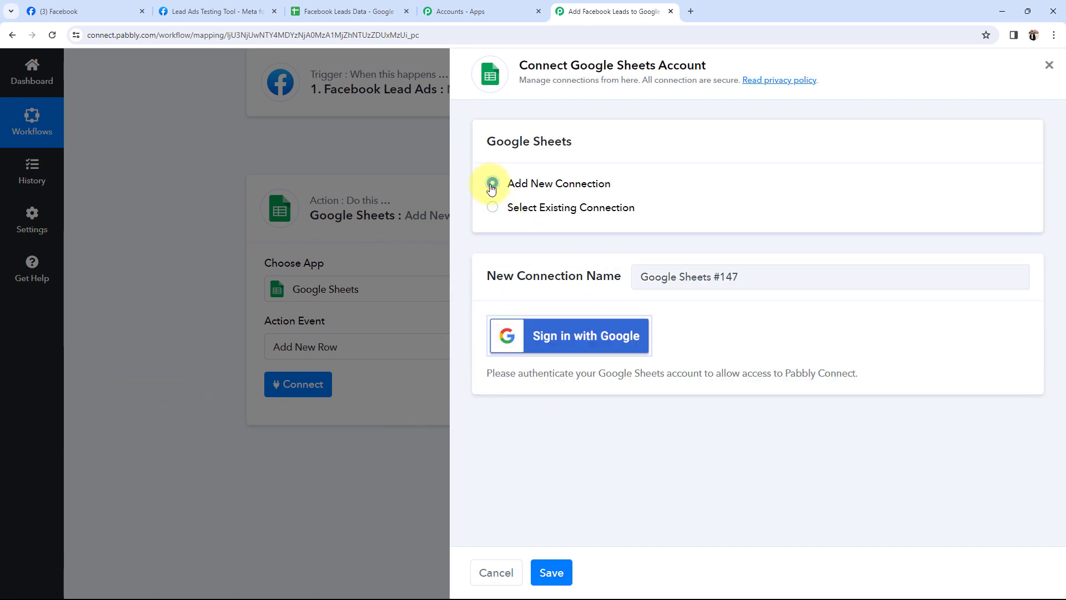
left_click(540, 338)
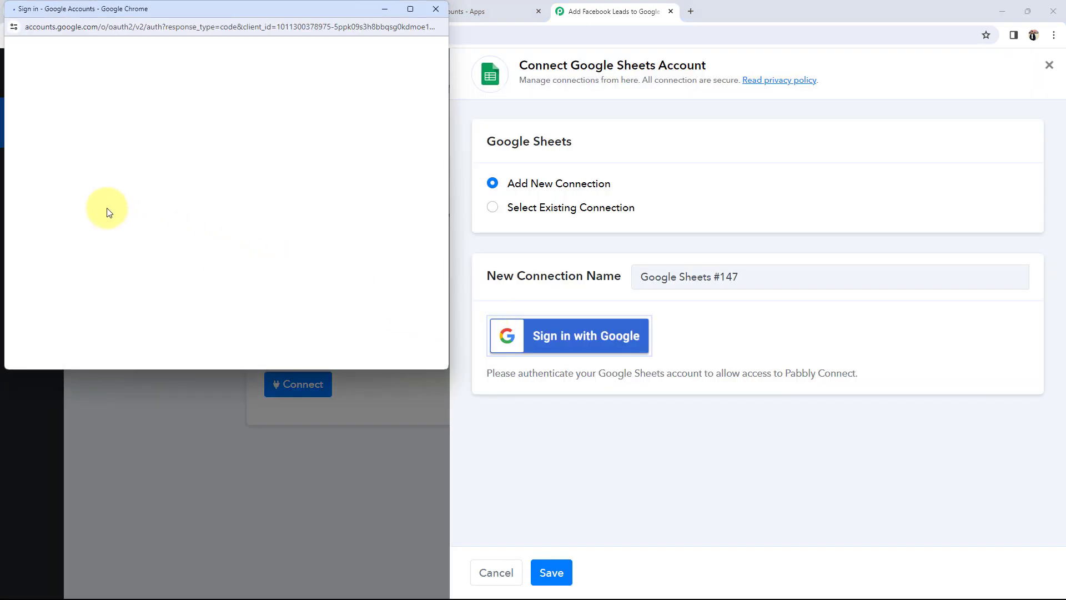
left_click(139, 225)
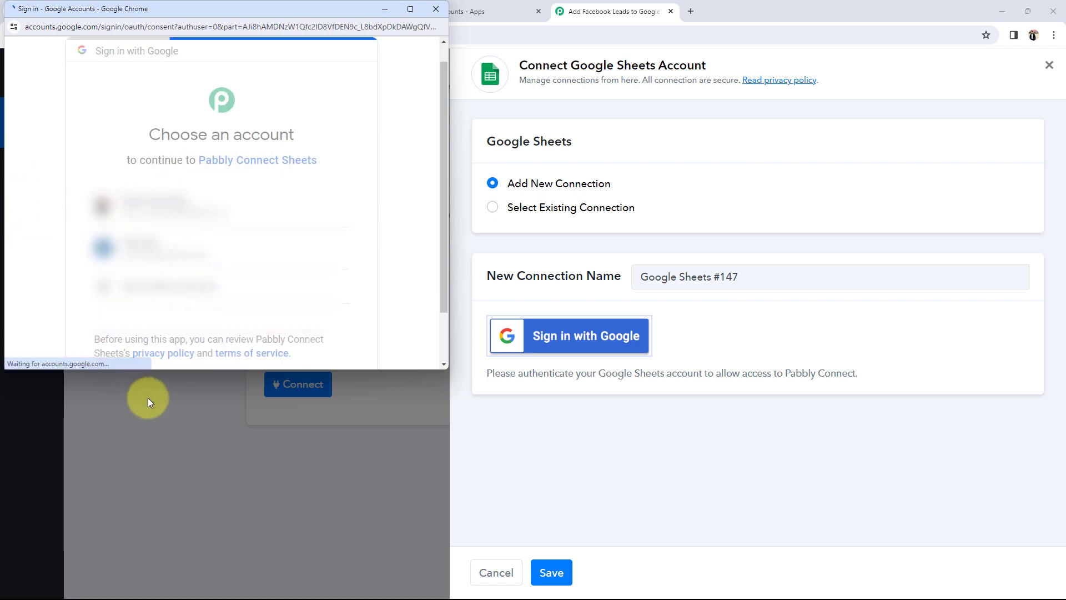
scroll(210, 227, "down", 5)
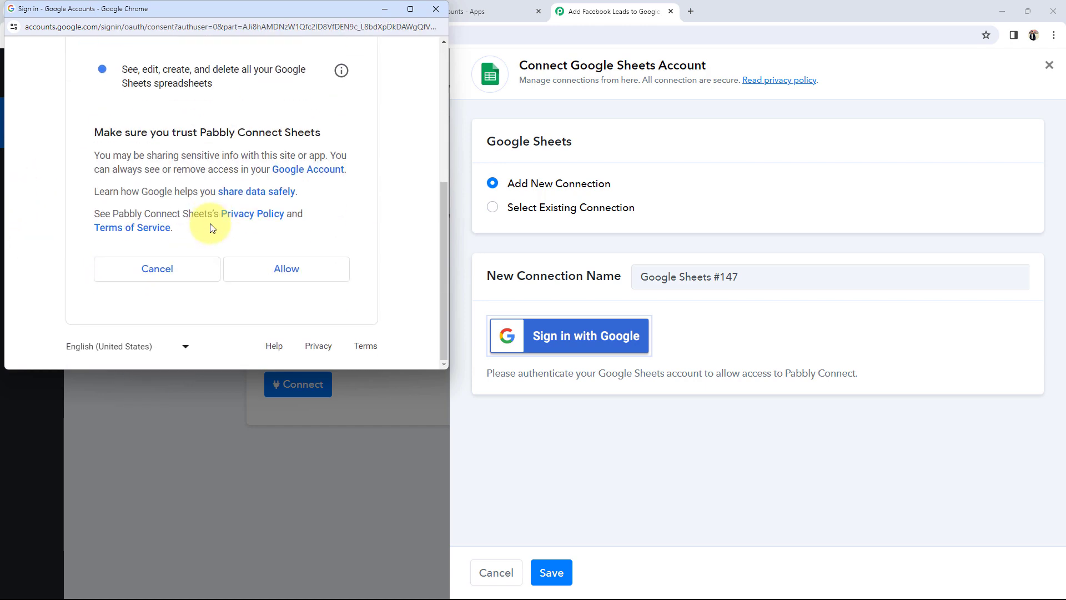
left_click(276, 269)
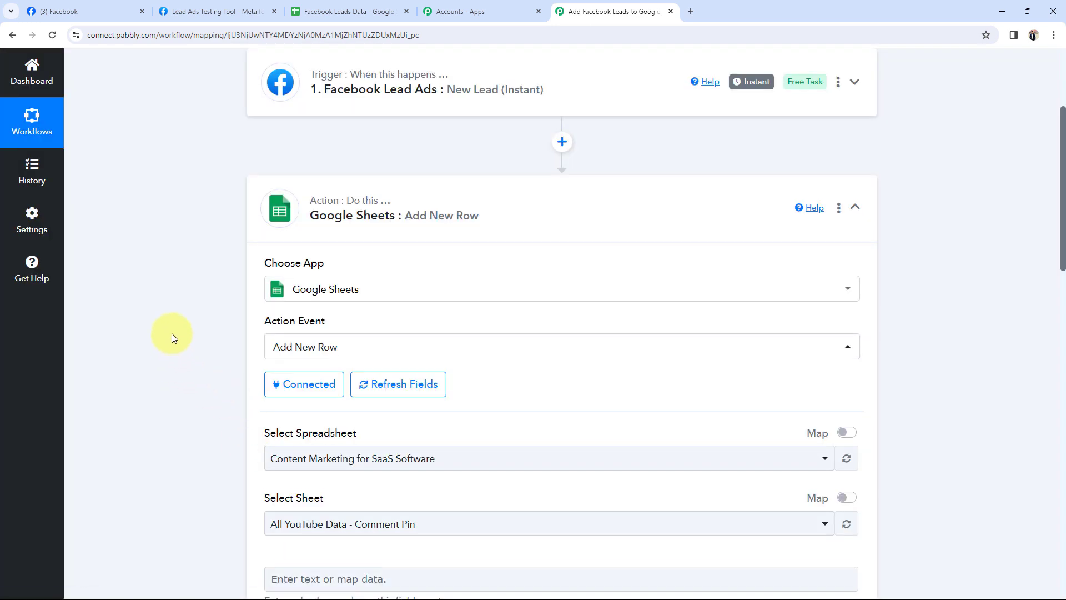
Check the target spreadsheet's name in Google Sheets and select Facebook Leads Data as the action's spreadsheet in Pabbly Connect.
scroll(171, 333, "down", 2)
left_click_drag(252, 322, 355, 329)
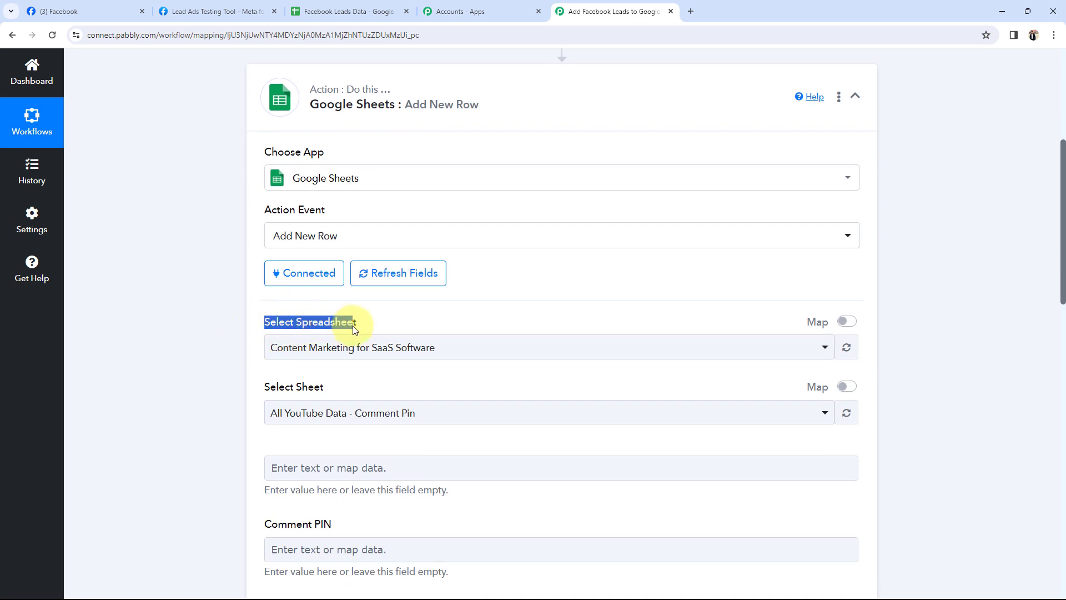
left_click(196, 337)
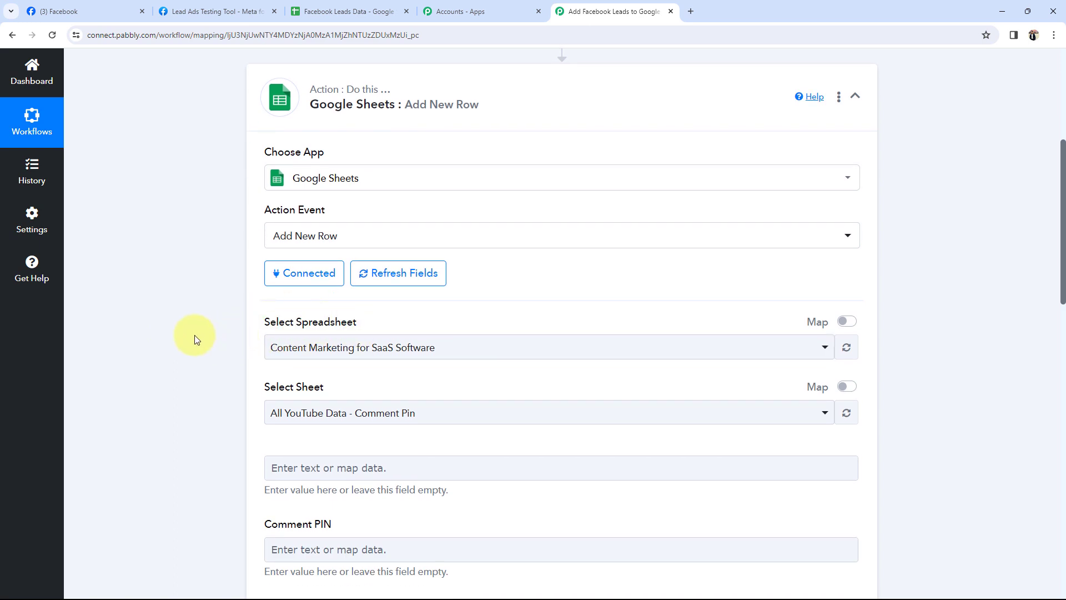
scroll(194, 338, "down", 3)
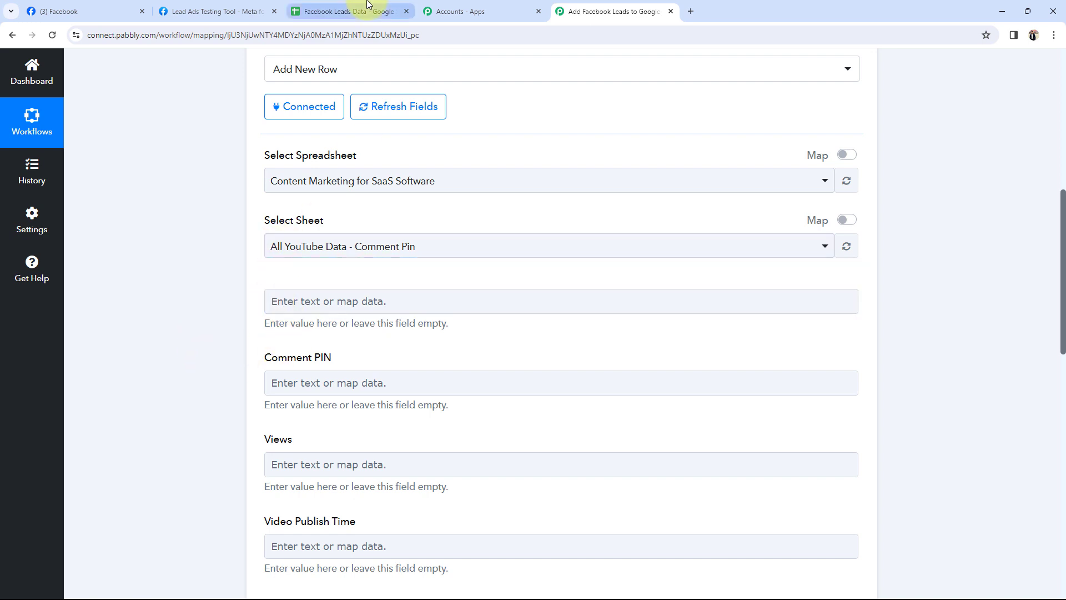
left_click(342, 11)
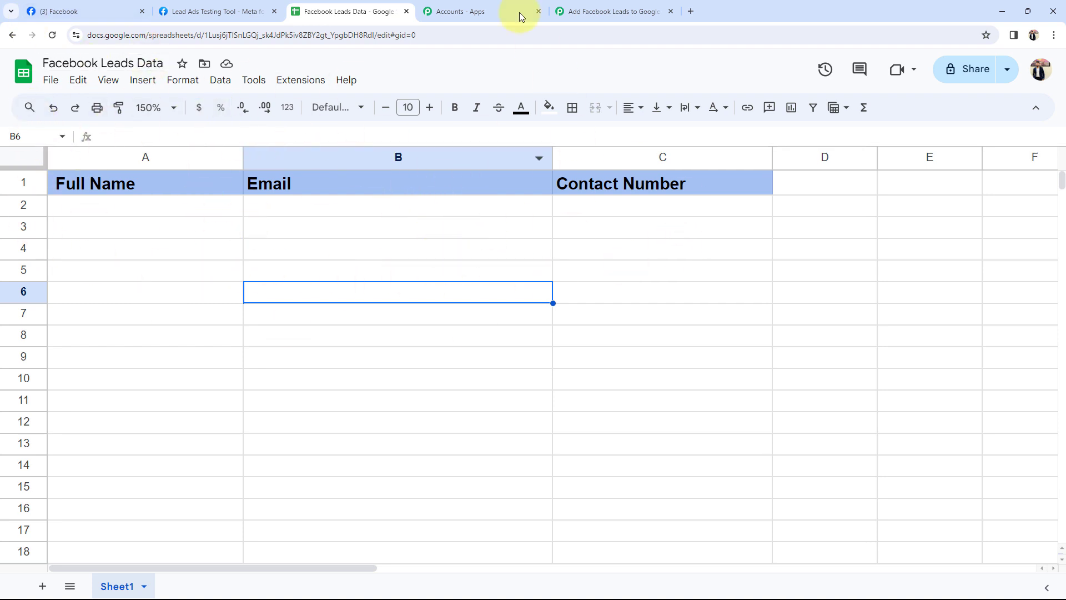
left_click(593, 6)
left_click(286, 185)
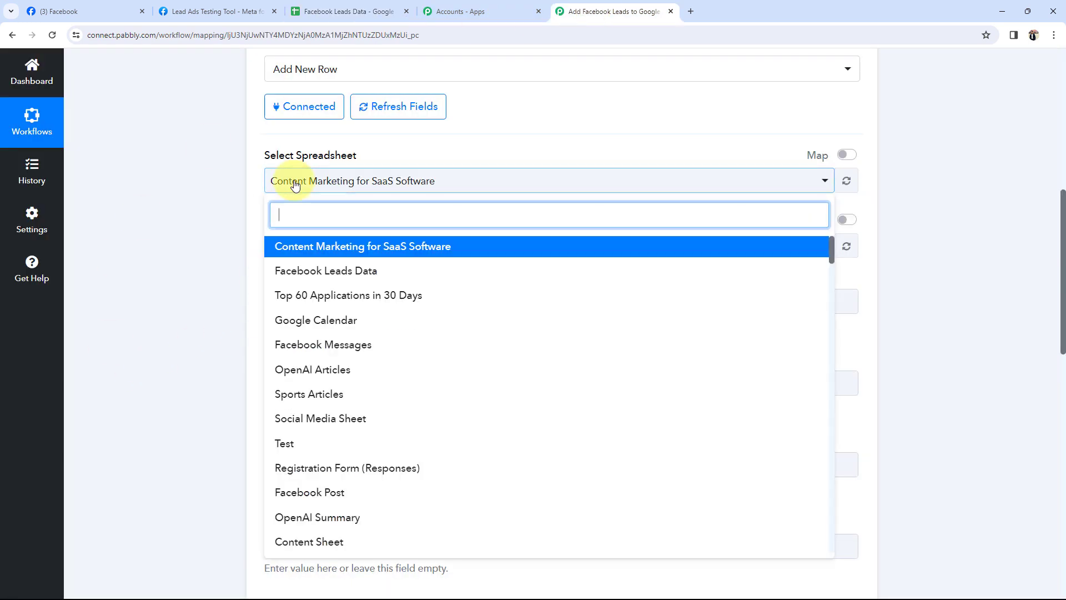
left_click(281, 270)
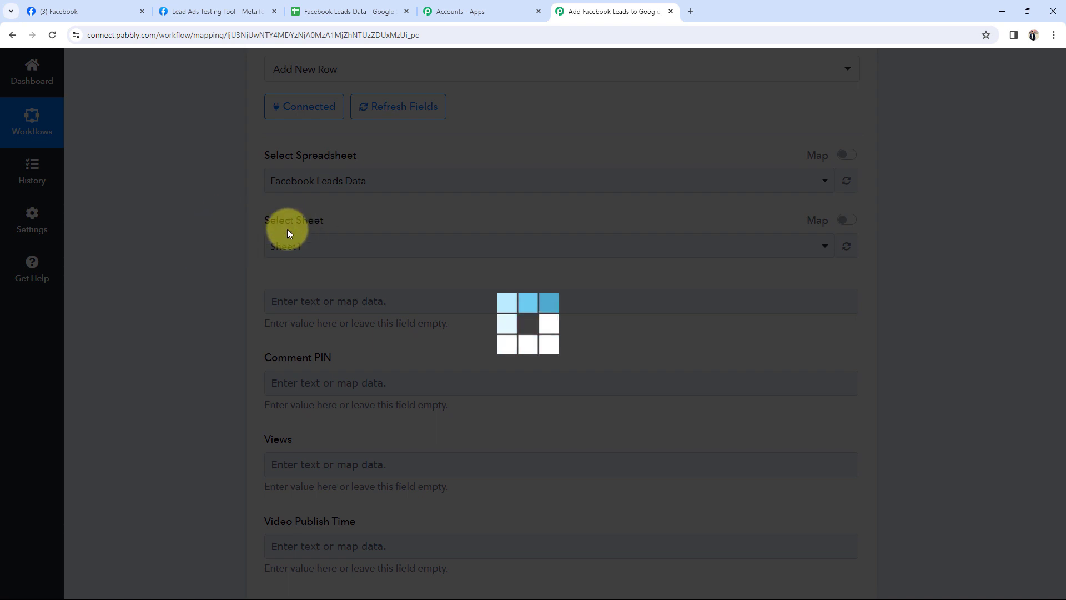
Check the sheet name in the Facebook Leads Data spreadsheet and select Sheet1 as the action's sheet in Pabbly Connect.
left_click(365, 4)
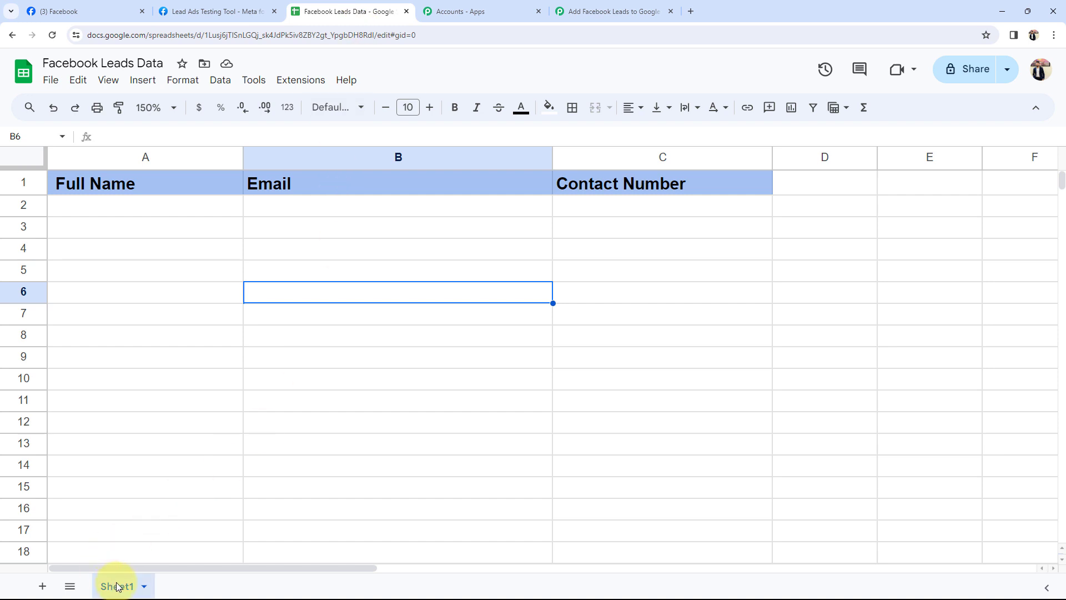
left_click(590, 11)
left_click(271, 248)
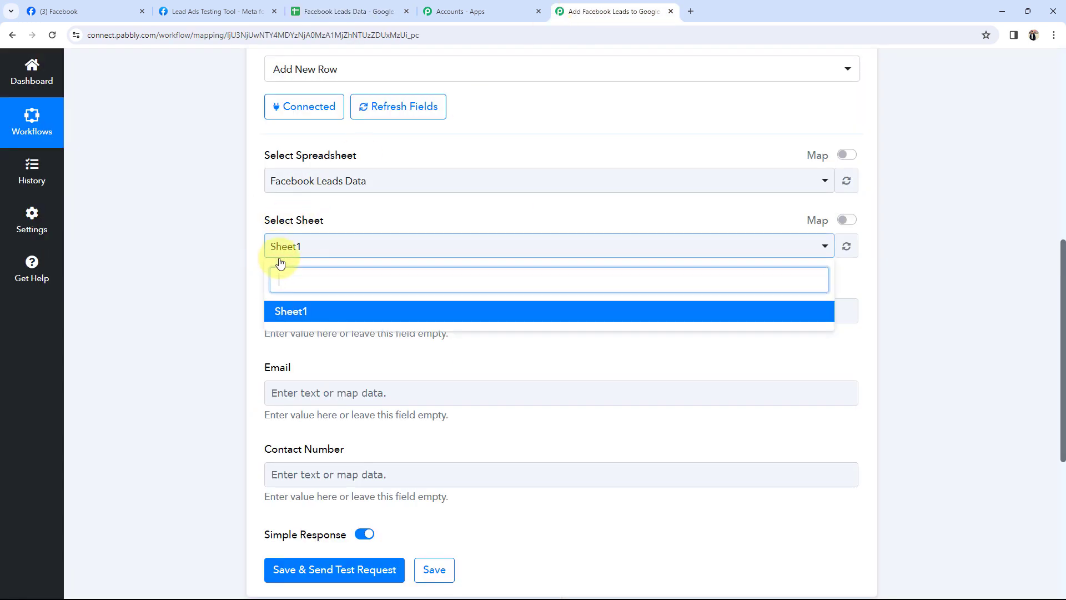
left_click(292, 313)
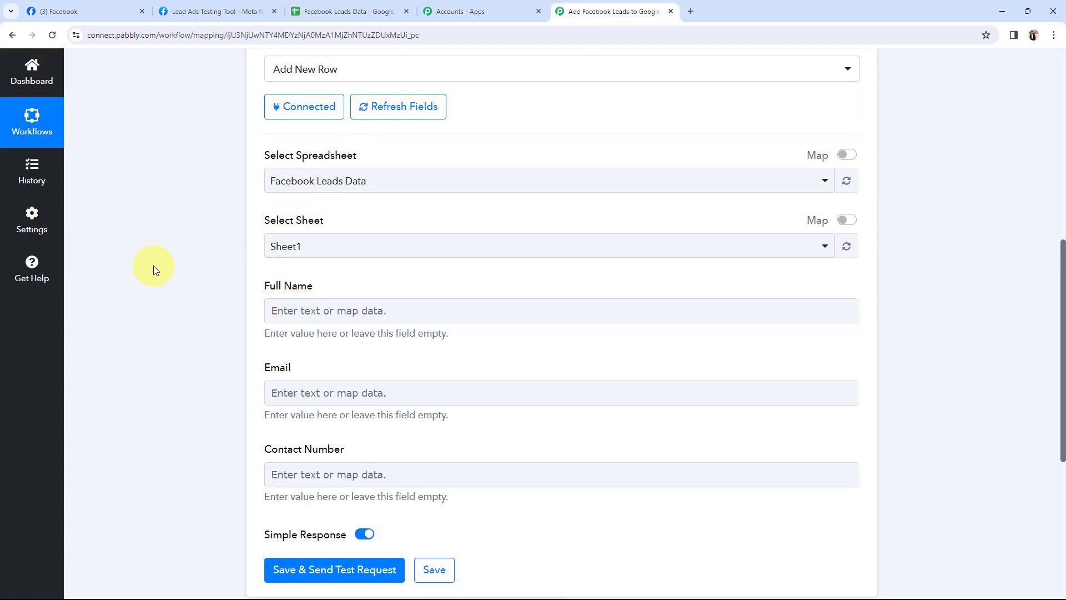
Review the Full Name, Email and Contact Number fields of the Google Sheets action and glance at the Tyre Store Facebook page.
scroll(154, 266, "down", 2)
left_click_drag(269, 156, 319, 171)
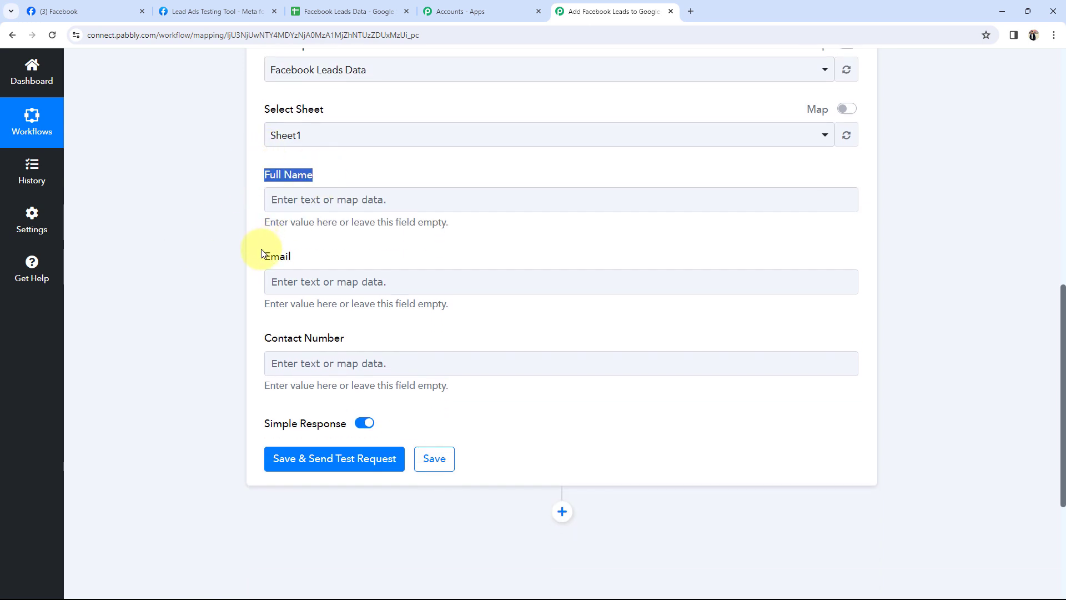
left_click_drag(265, 251, 292, 257)
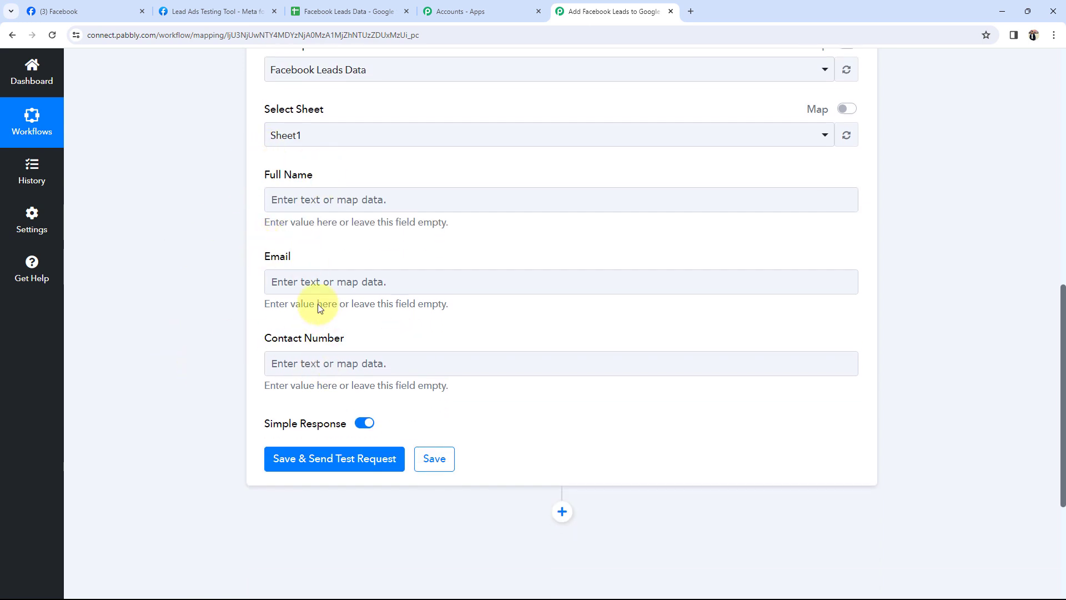
left_click(267, 276)
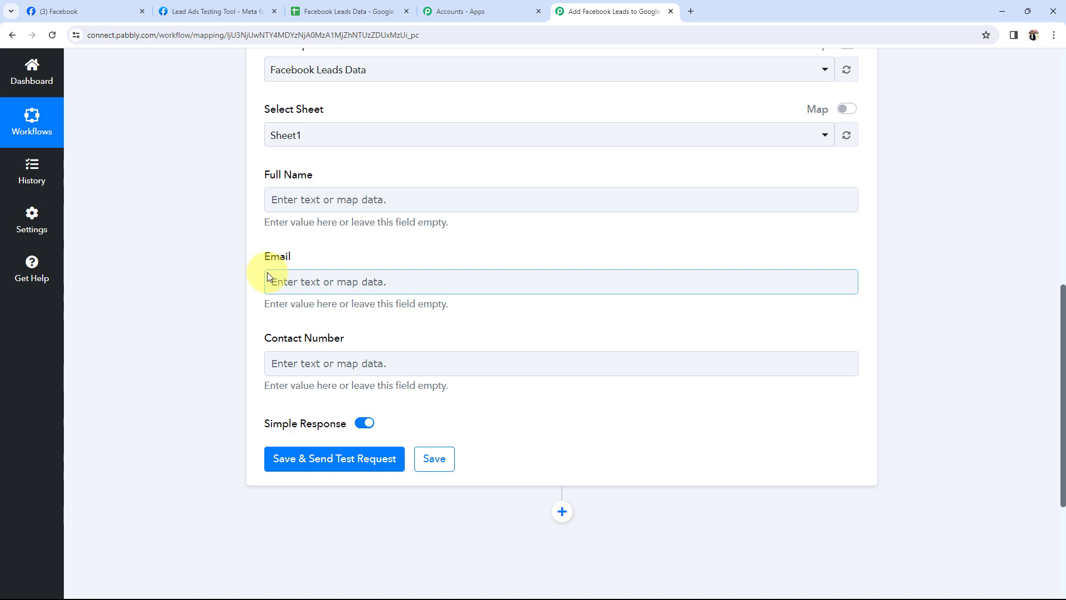
left_click(222, 256)
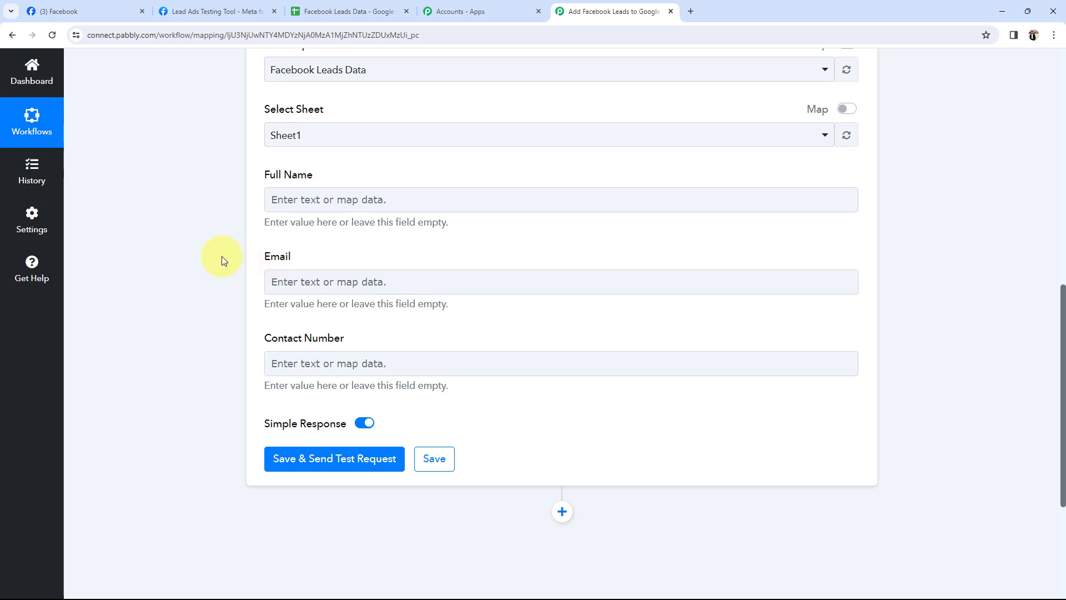
left_click(64, 10)
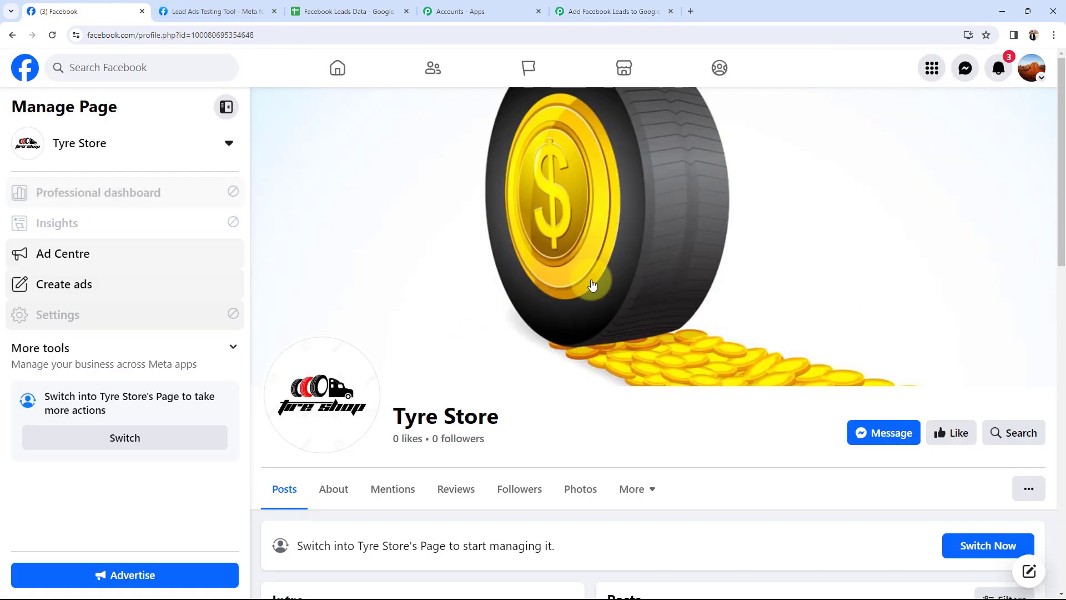
left_click(611, 10)
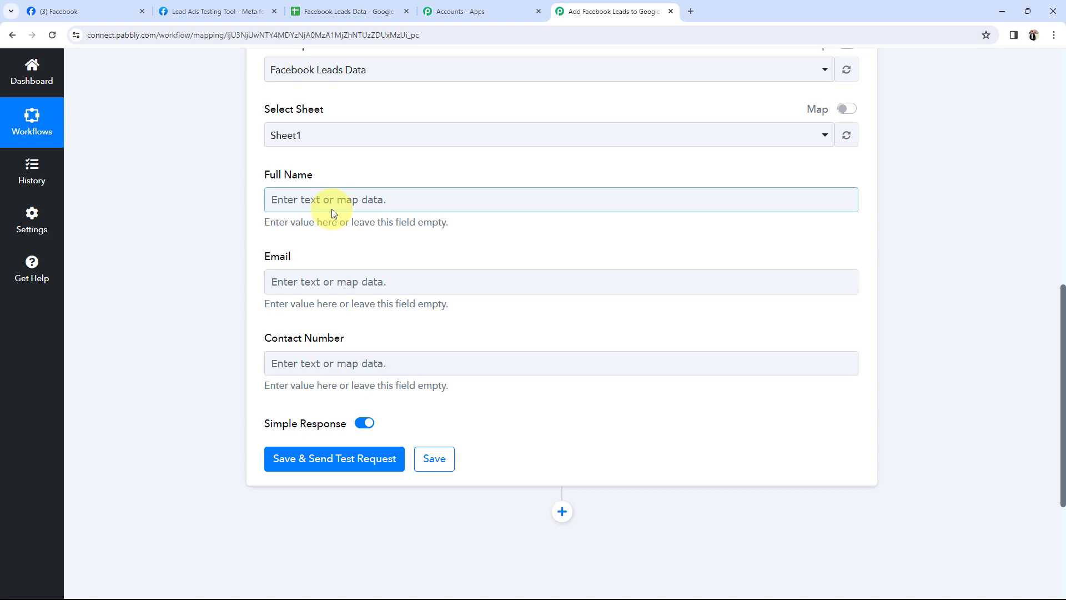
Map the Full Name field to the Res4 Full Name value from the Facebook Lead Ads trigger.
left_click(297, 194)
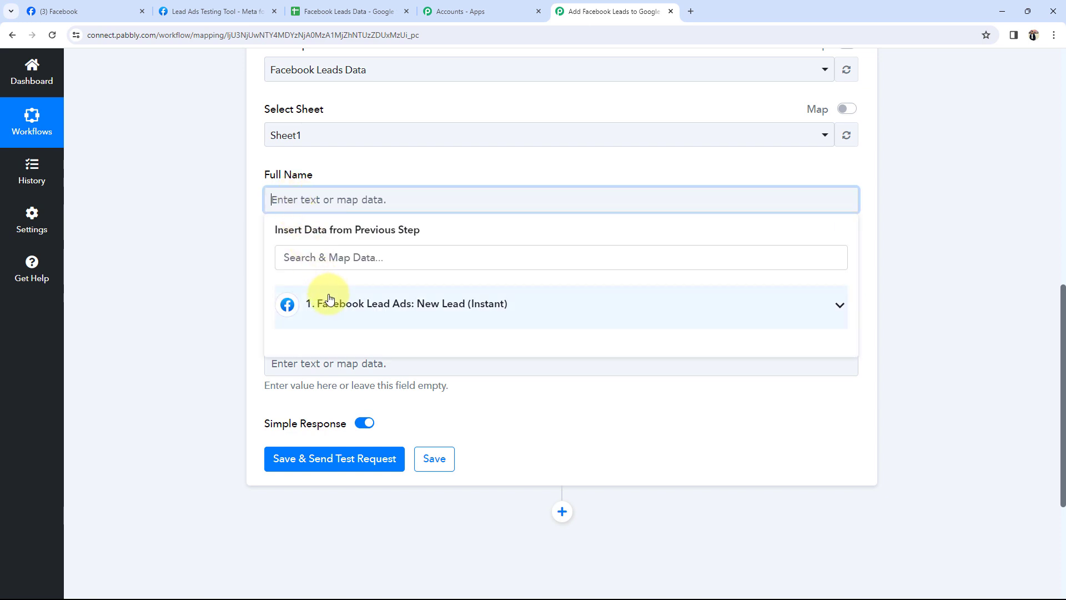
left_click(840, 309)
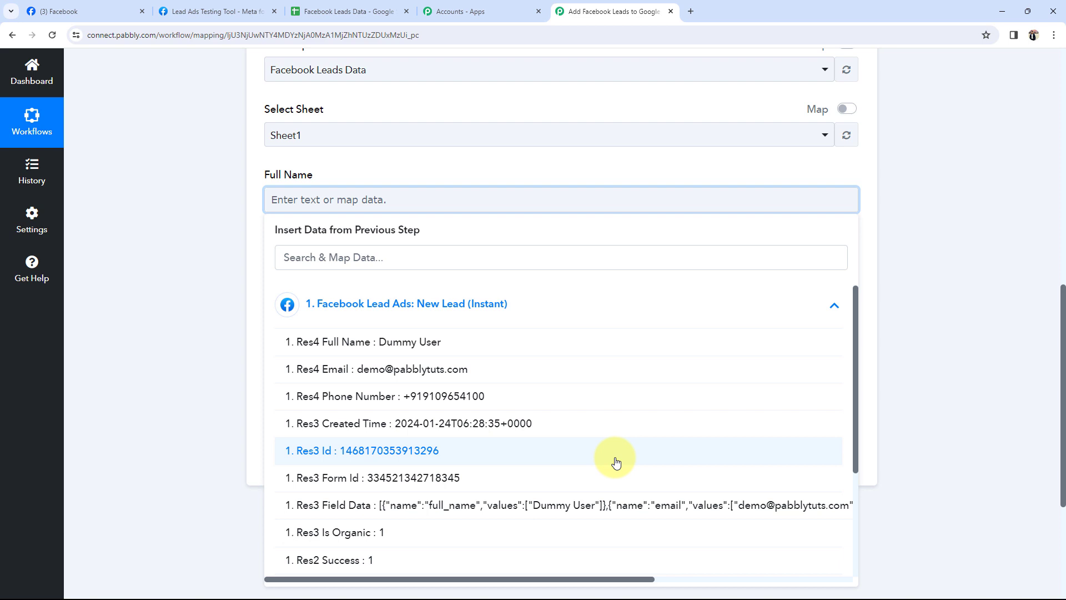
left_click(381, 347)
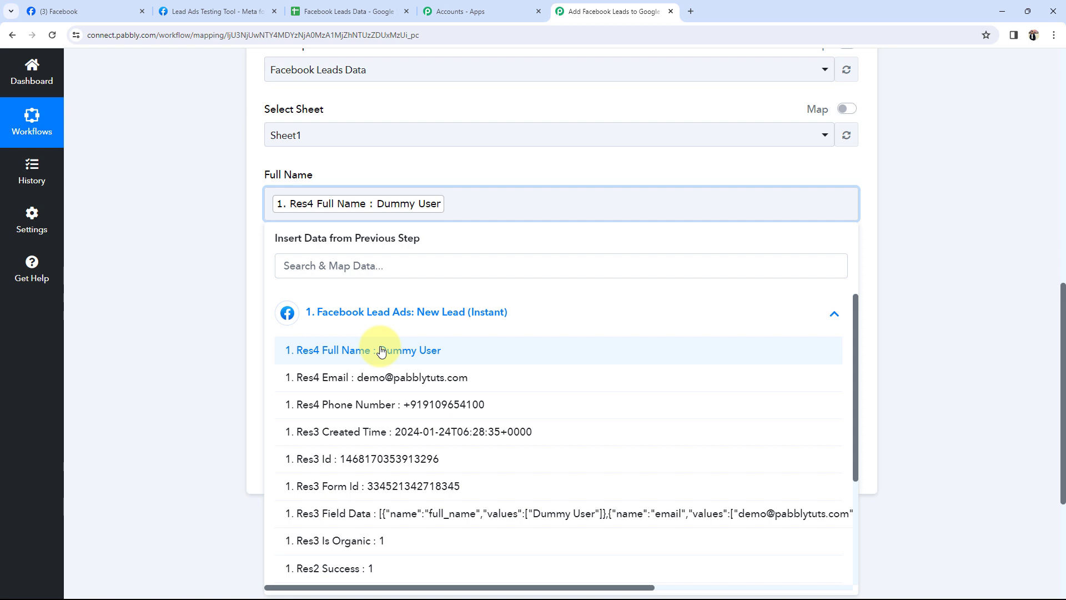
left_click(229, 269)
Map the Email field to the Res4 Email value from the Facebook Lead Ads trigger.
scroll(272, 284, "down", 1)
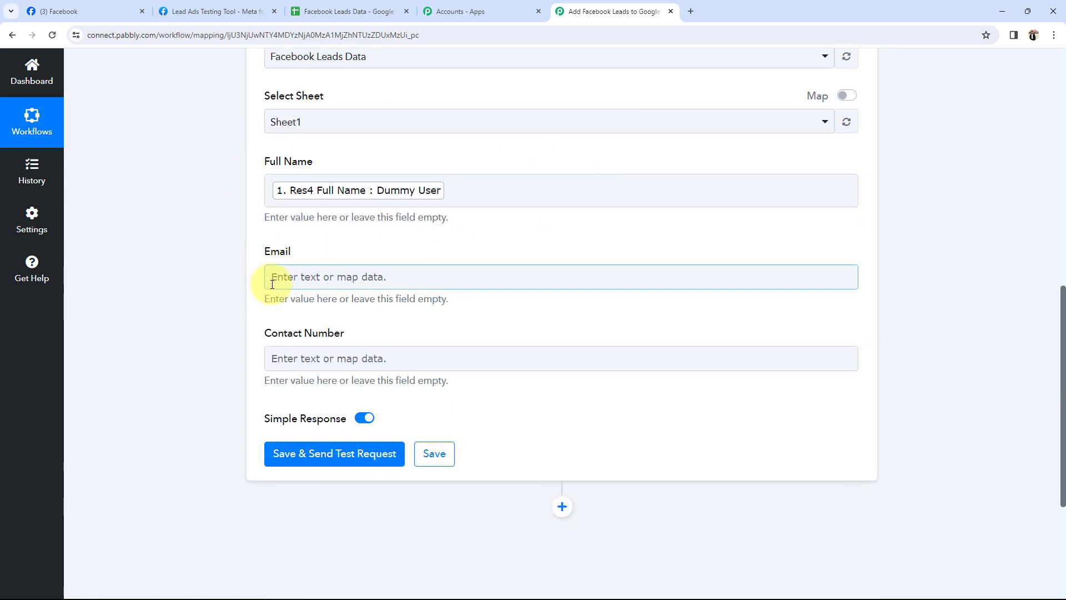
scroll(273, 284, "down", 2)
left_click(281, 185)
left_click(328, 282)
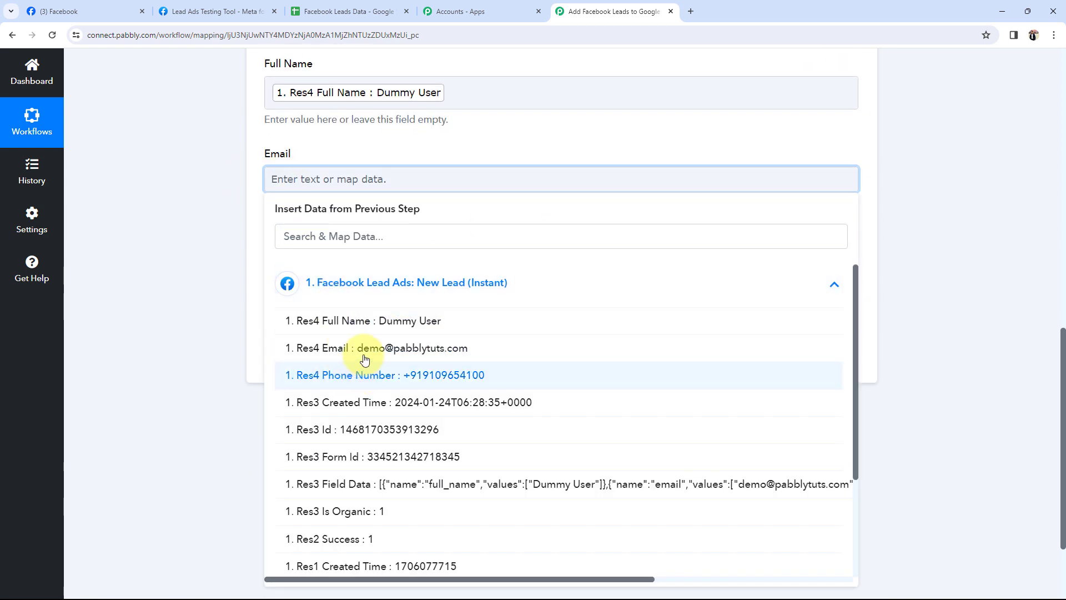
left_click(364, 355)
left_click(201, 232)
Map the Contact Number field to the trigger's Res4 Phone Number value and review the three mapped fields.
scroll(201, 239, "down", 2)
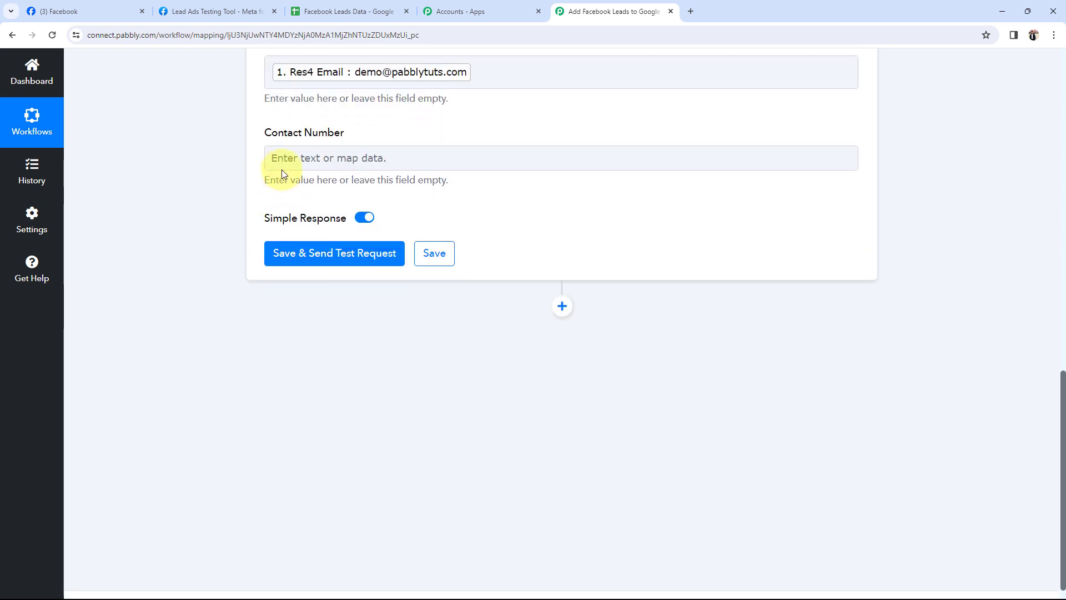
left_click(283, 165)
left_click(345, 262)
left_click(377, 353)
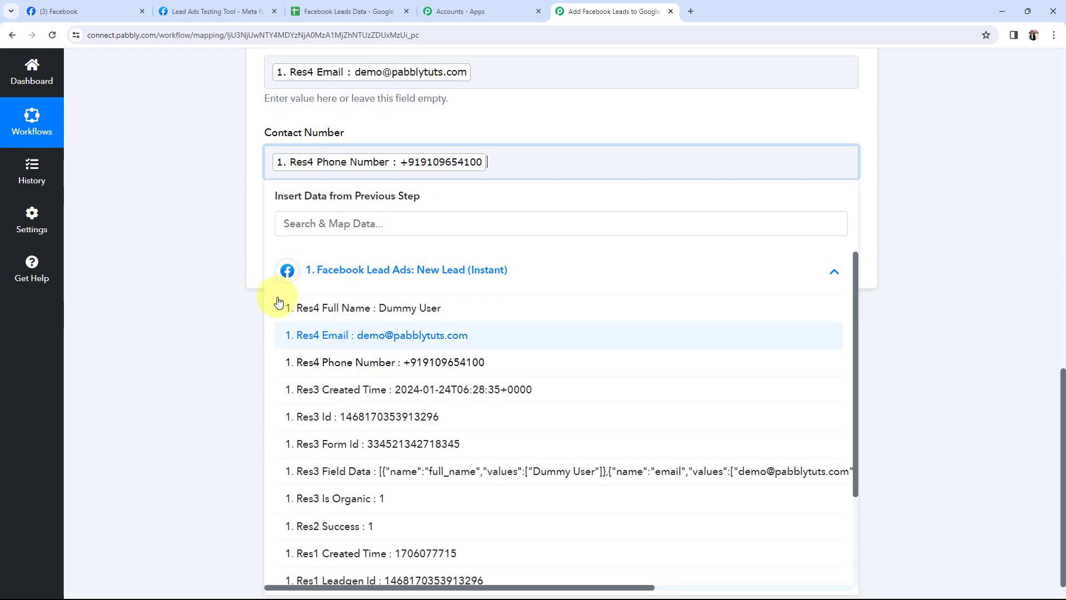
left_click(202, 247)
scroll(345, 329, "up", 2)
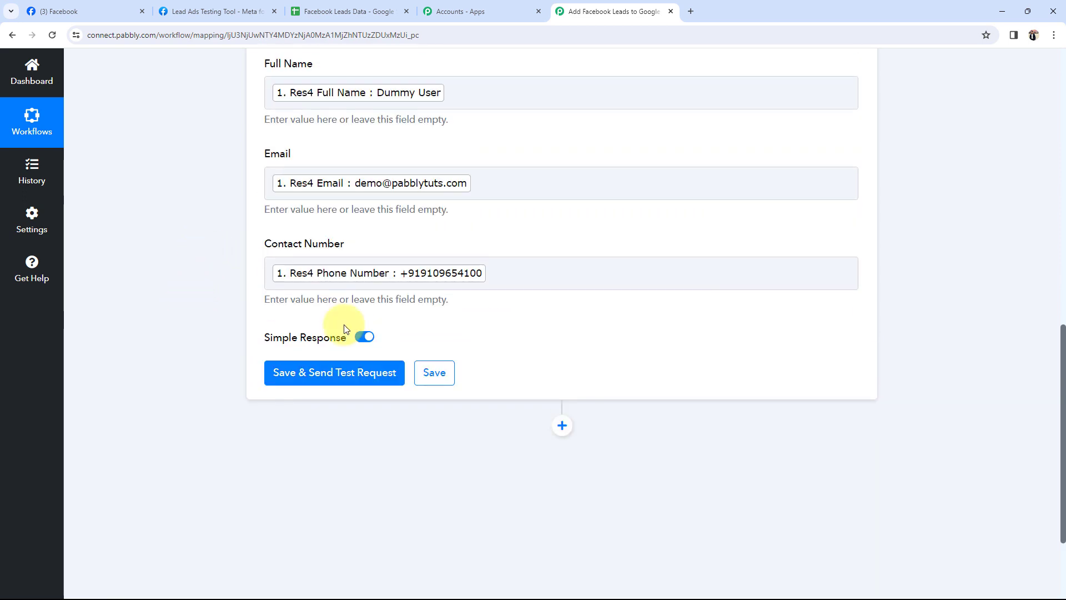
scroll(134, 310, "up", 3)
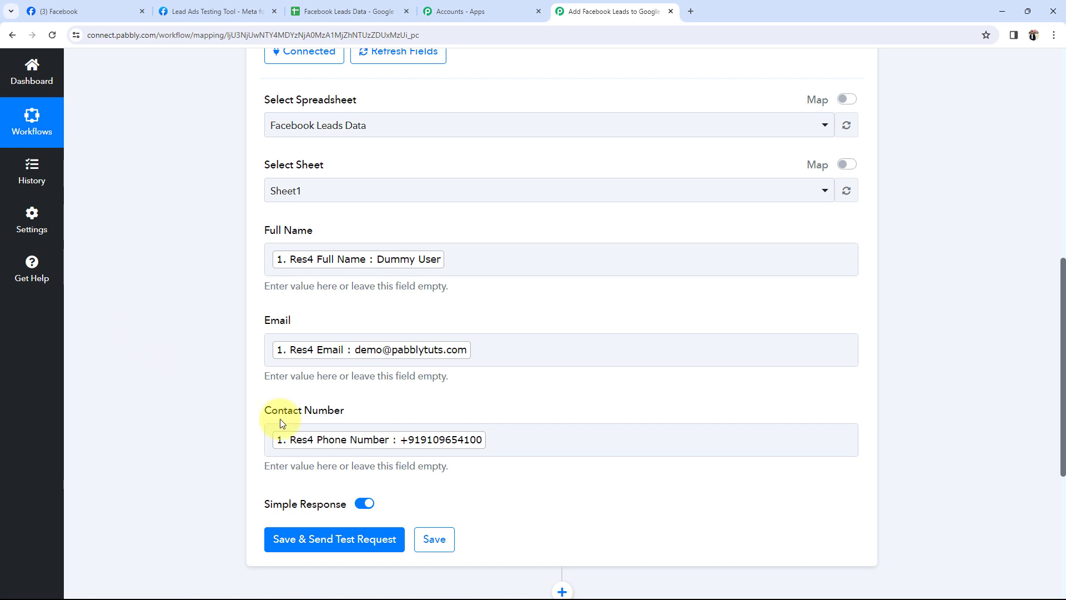
left_click(503, 358)
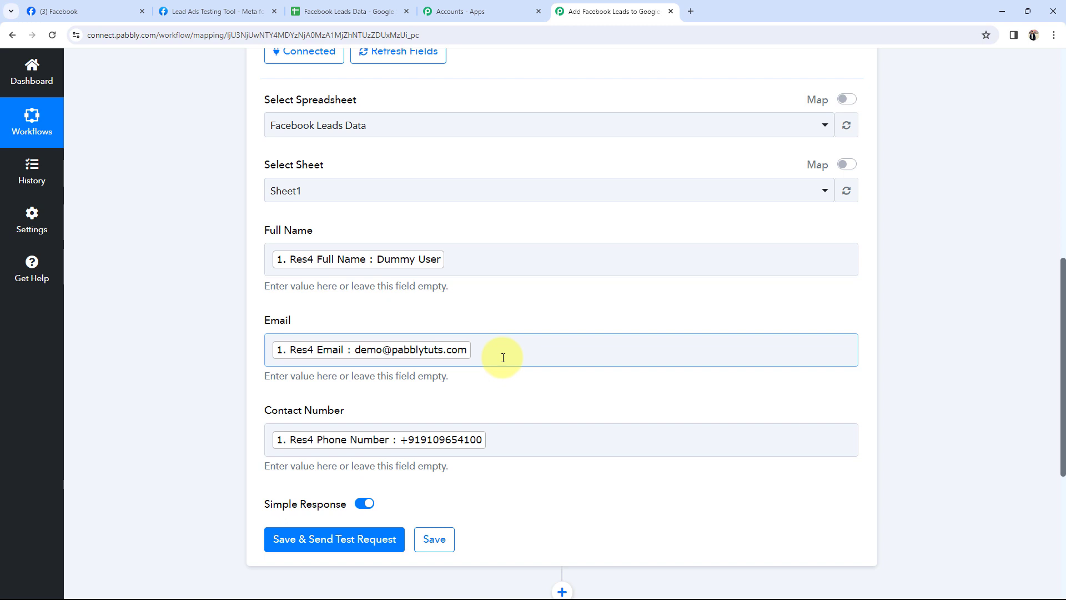
left_click(469, 262)
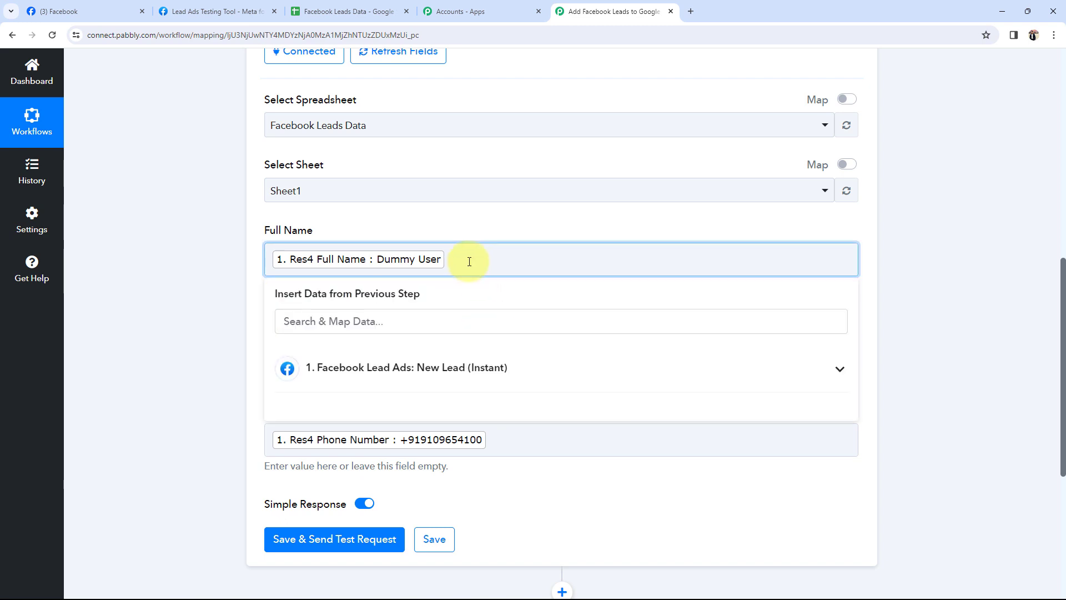
type("dummy")
key("BackSpace")
key("BackSpace")
key("BackSpace")
left_click(172, 333)
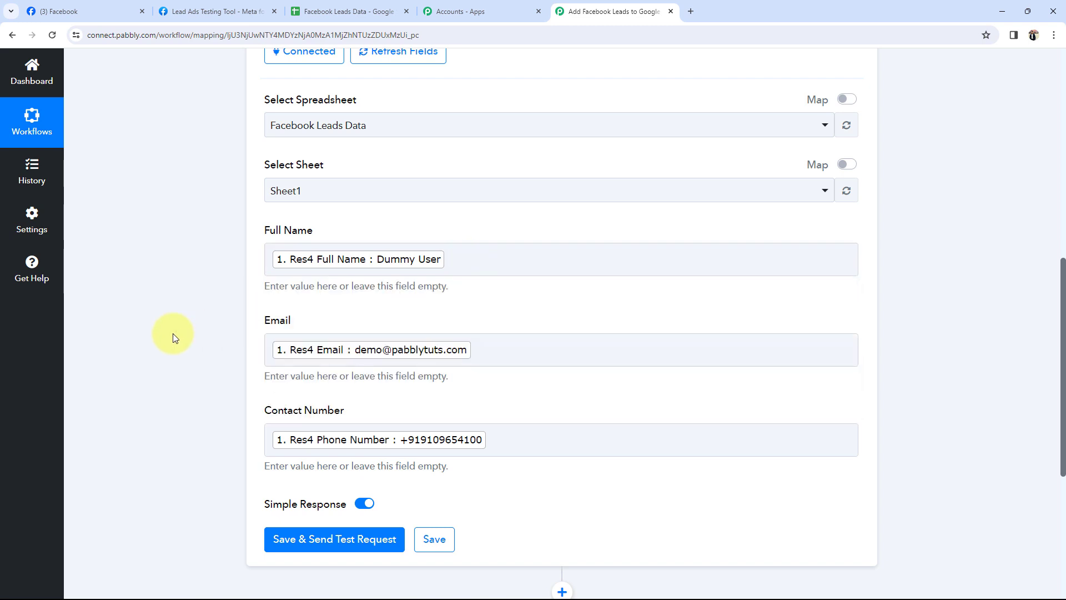
Save the Google Sheets action with a test request and check the updated rows, columns and cells in its response.
scroll(172, 333, "down", 1)
left_click(327, 492)
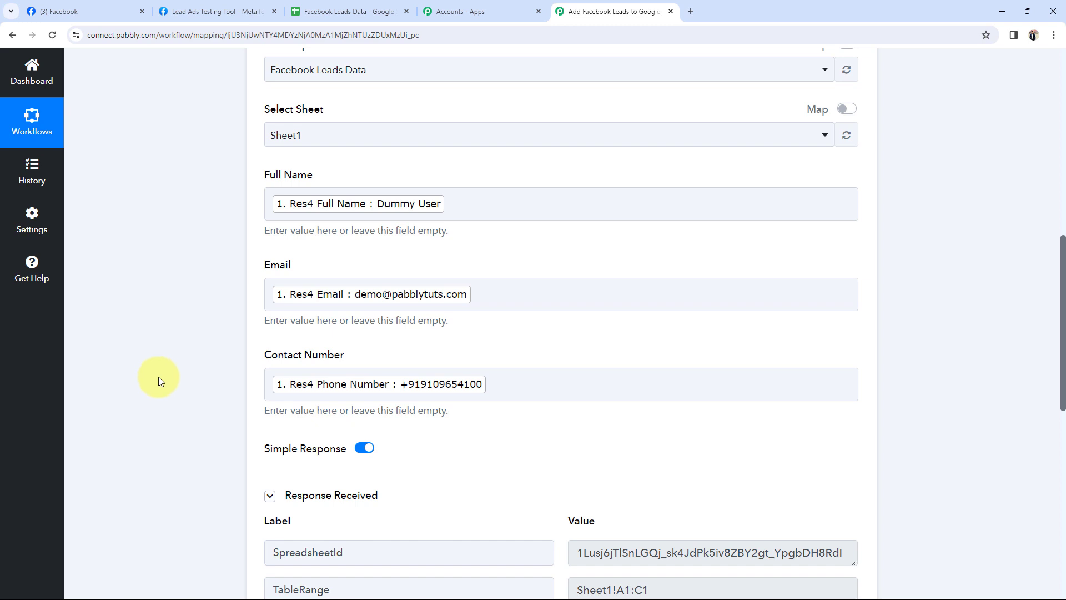
scroll(162, 375, "down", 5)
left_click(653, 413)
key("Tab")
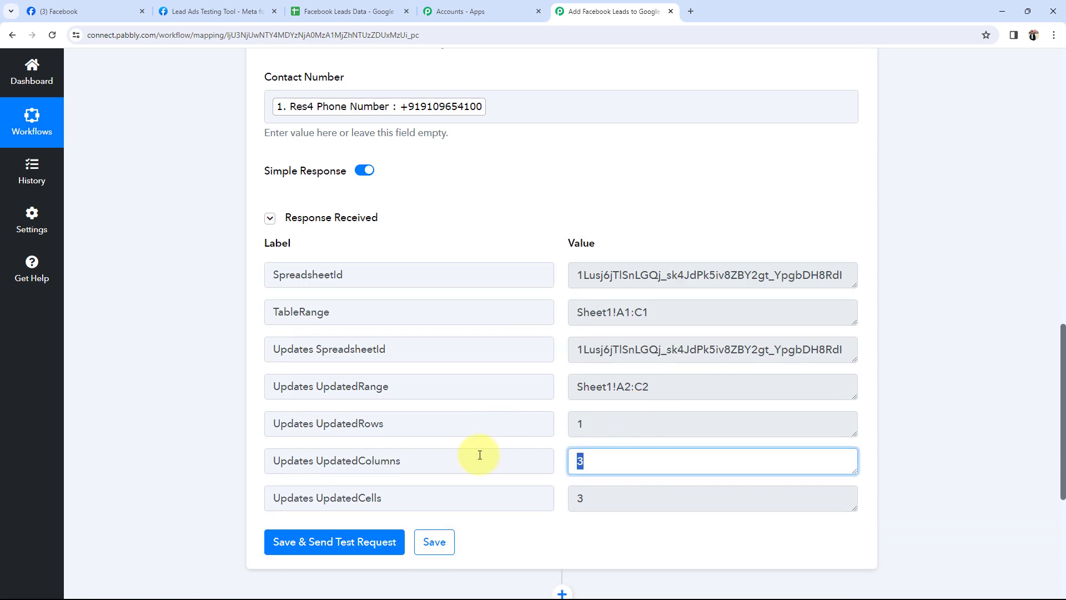
key("Tab")
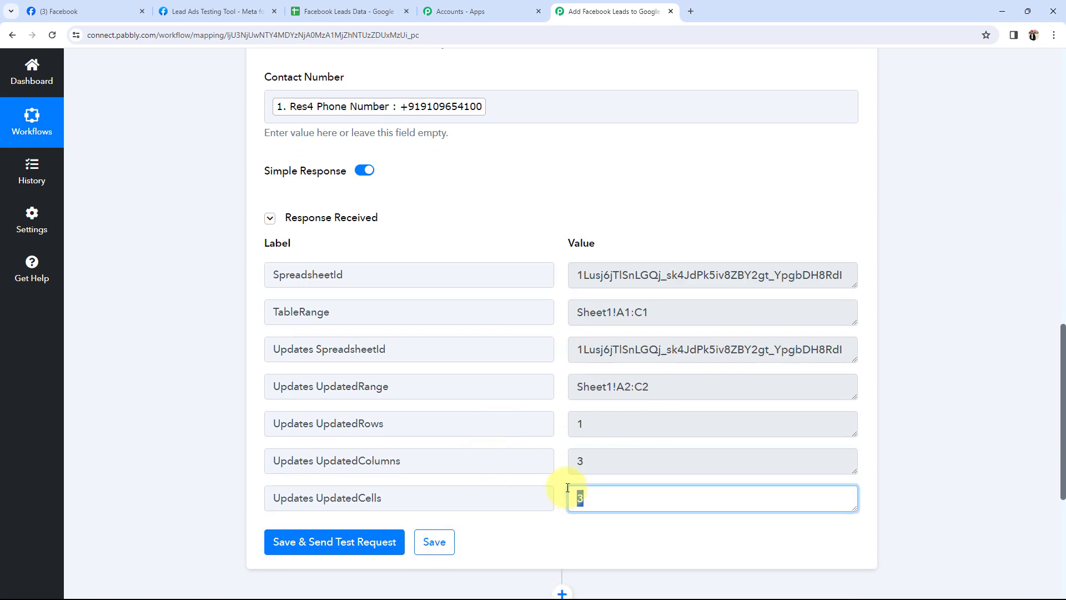
Switch to the Facebook Leads Data spreadsheet and check the full name, email and contact number in row 2.
left_click(345, 12)
left_click(232, 298)
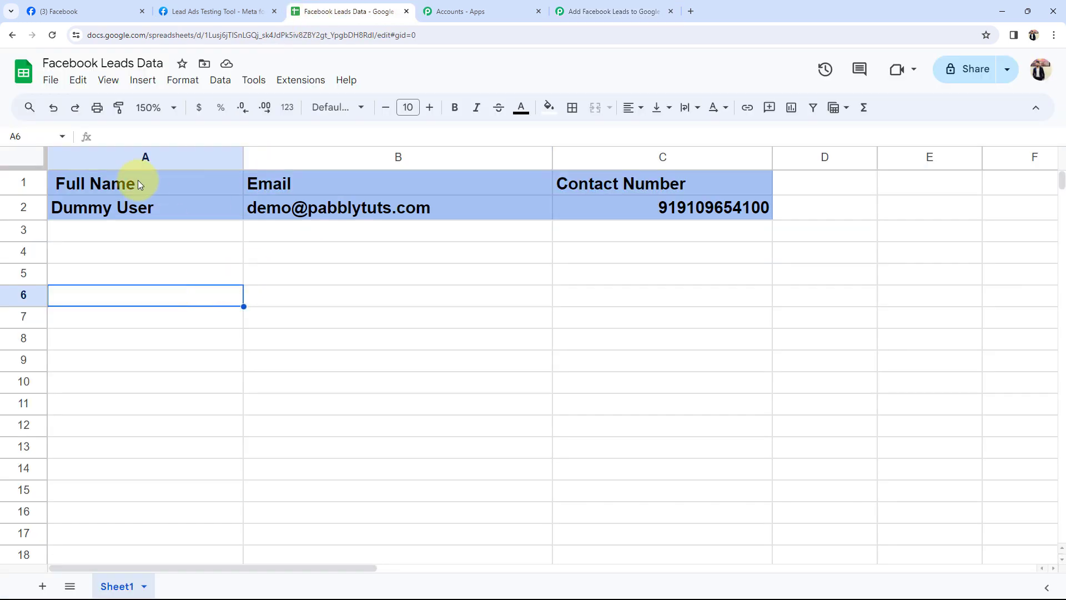
left_click(121, 208)
left_click(392, 218)
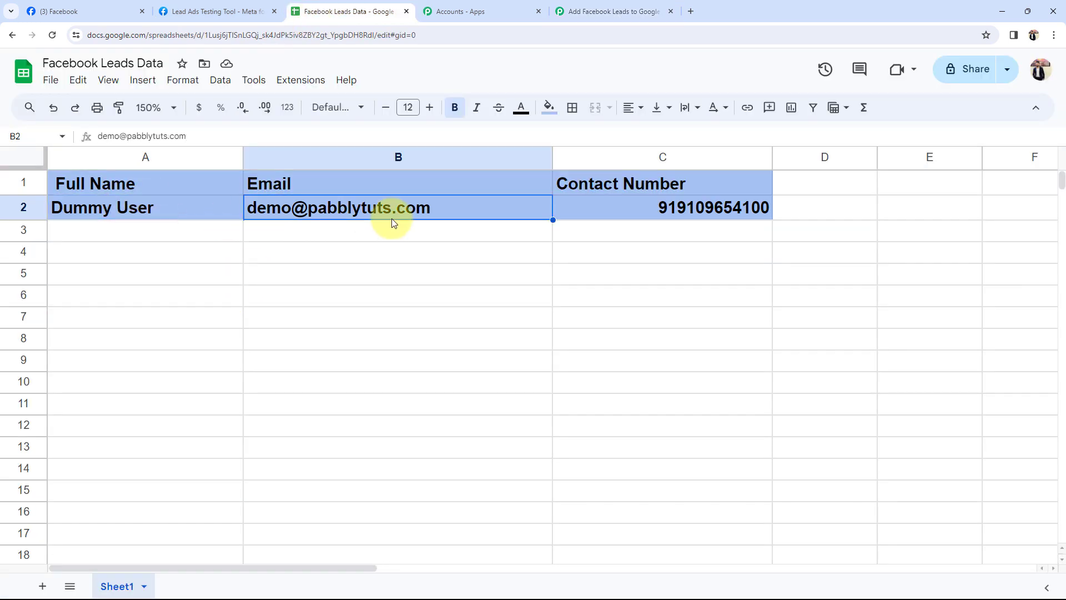
left_click(684, 212)
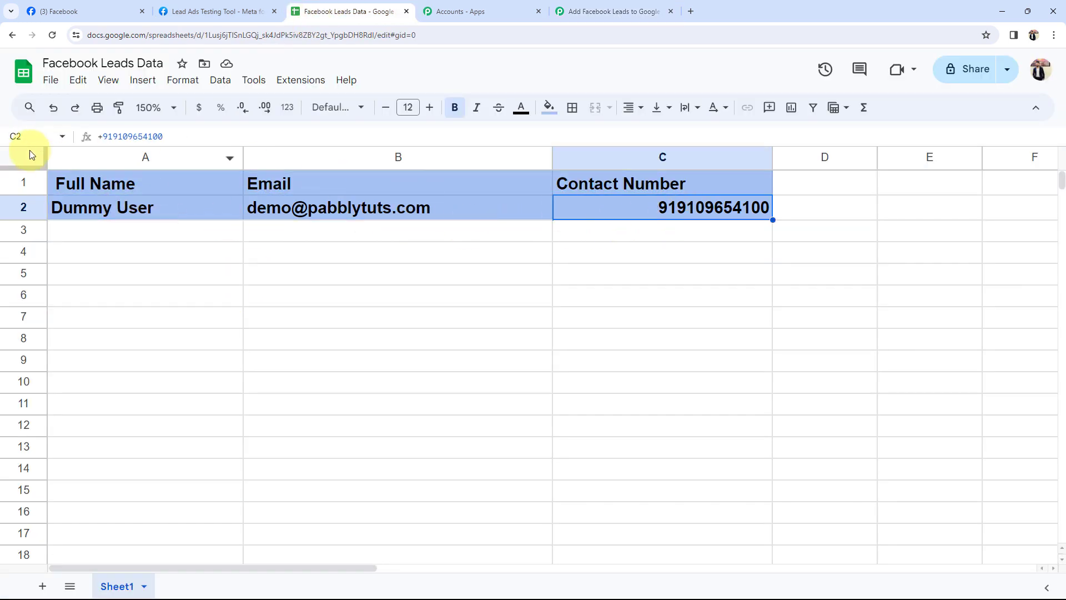
left_click(119, 204)
key("Tab")
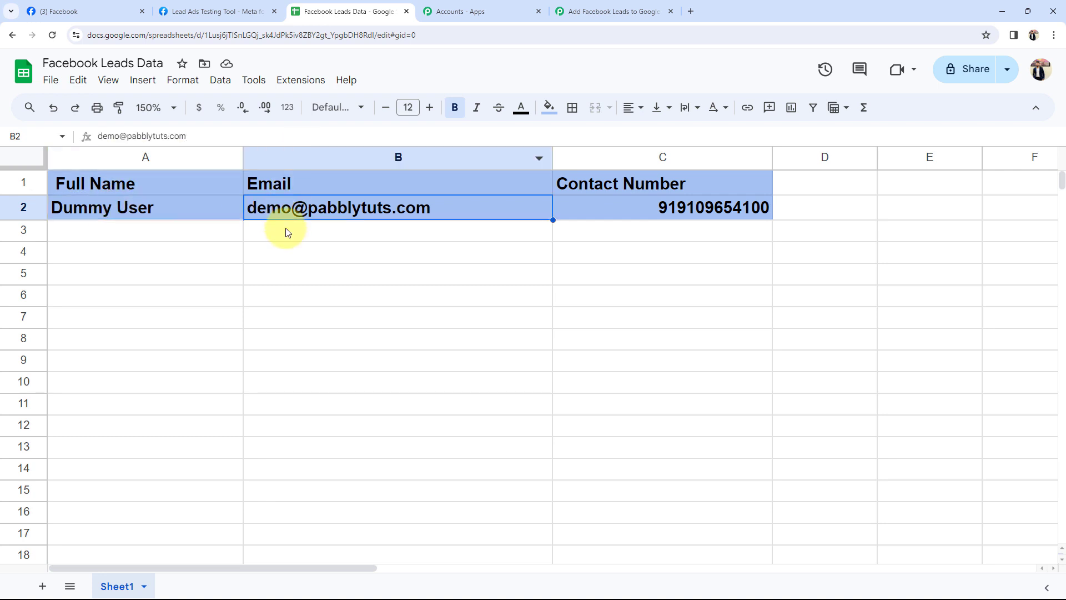
key("Tab")
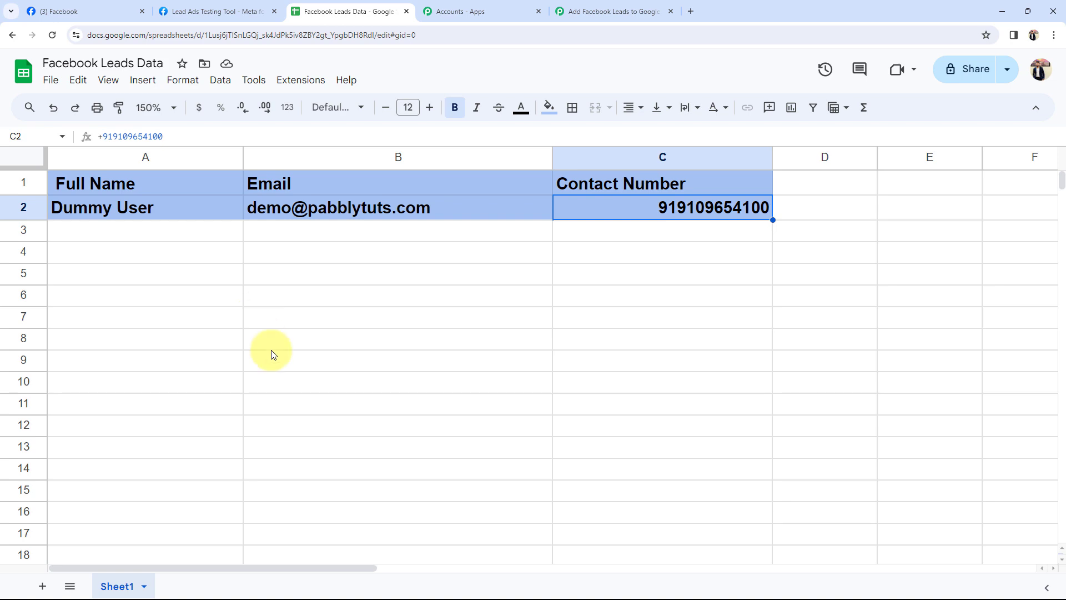
Return to the Pabbly Connect workflow and collapse the Google Sheets Add New Row action.
left_click(578, 11)
scroll(215, 408, "up", 20)
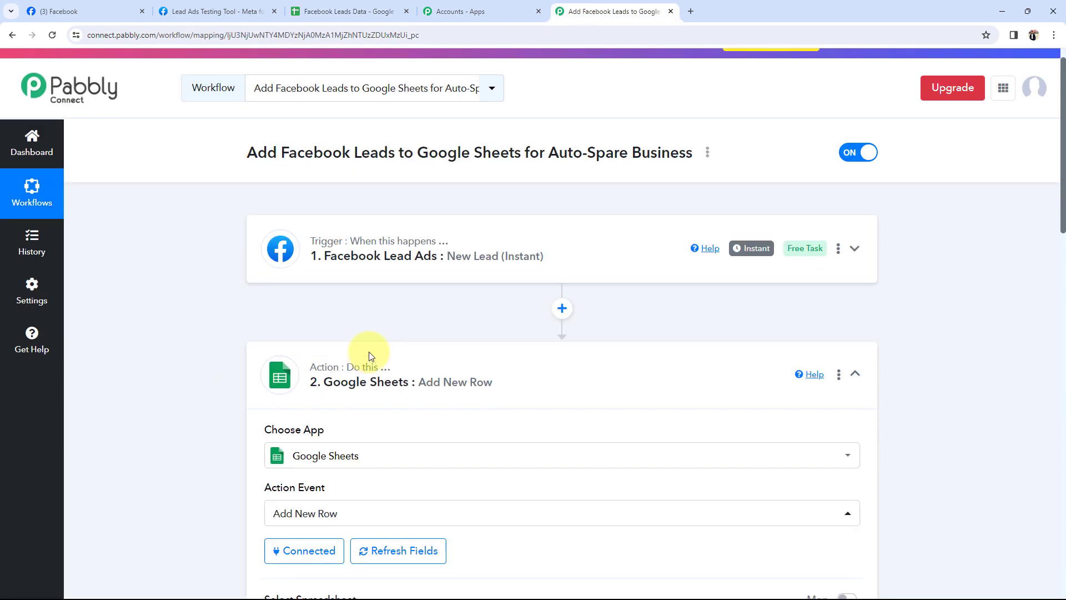
left_click(370, 358)
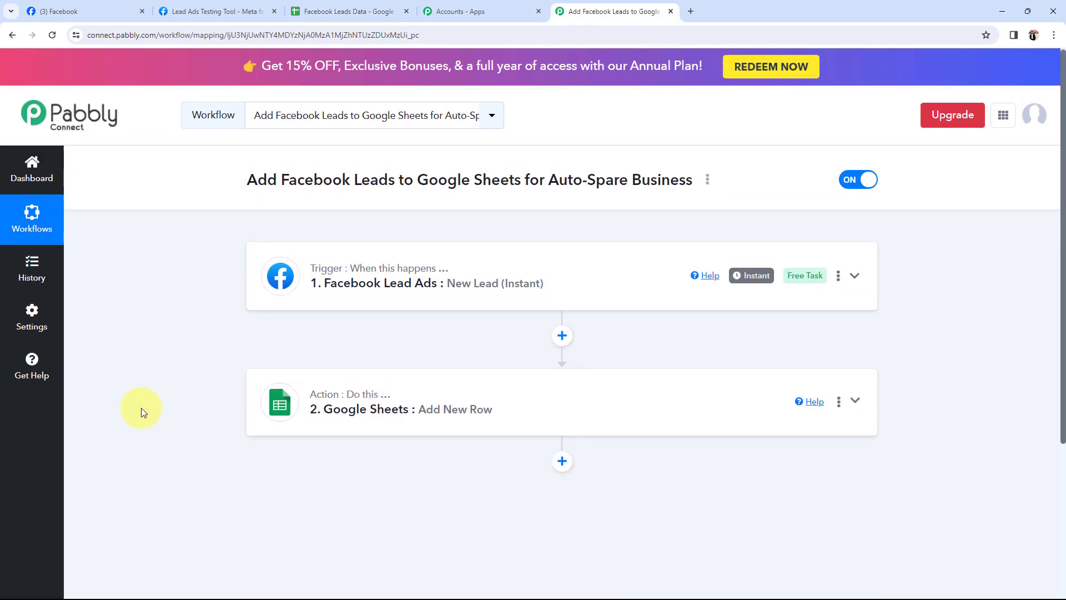